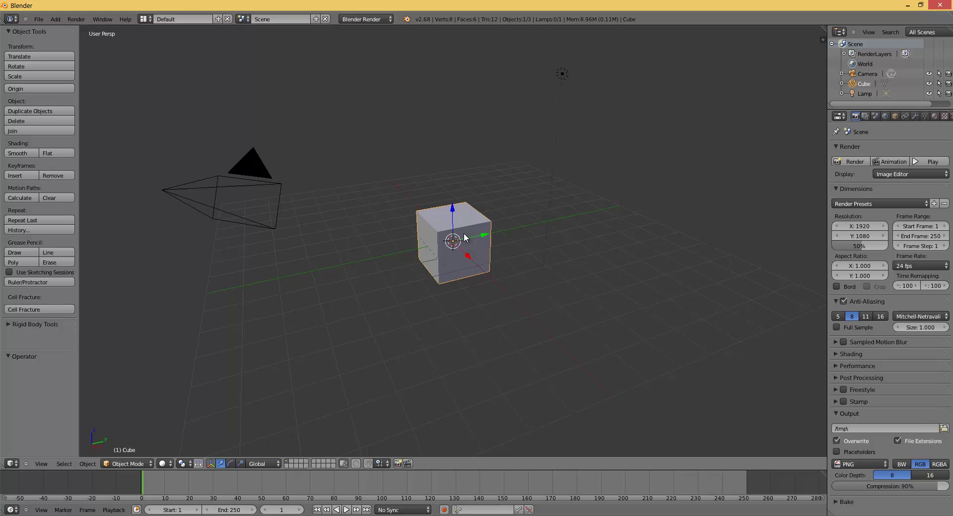
Reload the default start-up file, then zoom and orbit to view the cube, camera and lamp.
{"action": "left_click", "coordinate": [38, 19]}
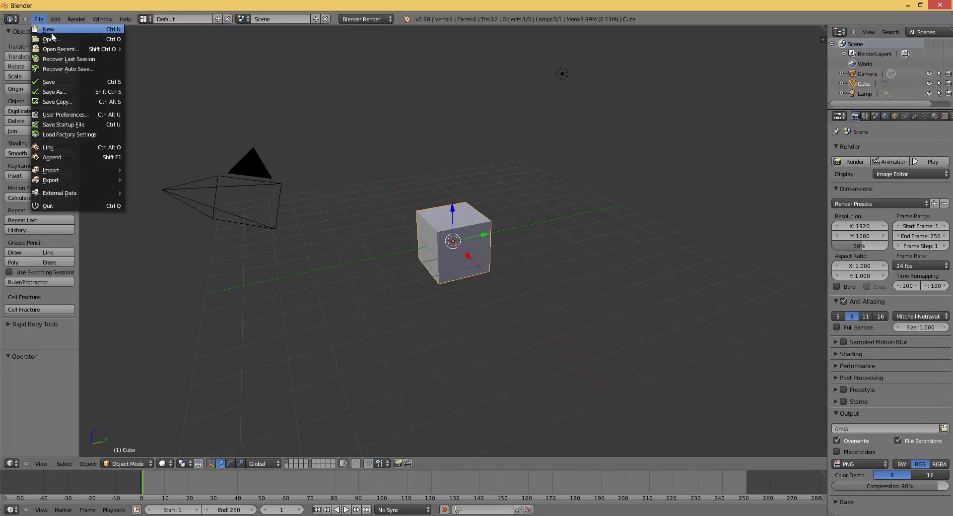
{"action": "left_click", "coordinate": [52, 32]}
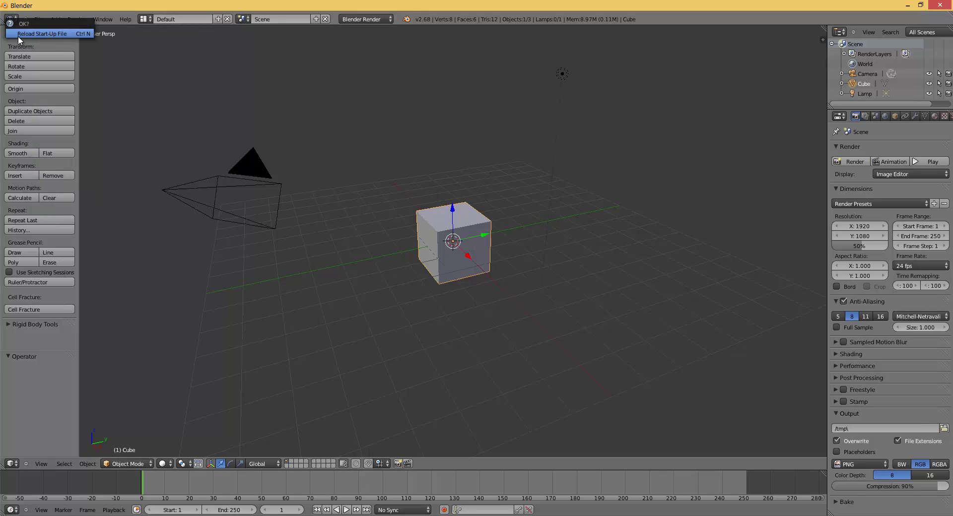
{"action": "left_click", "coordinate": [65, 34]}
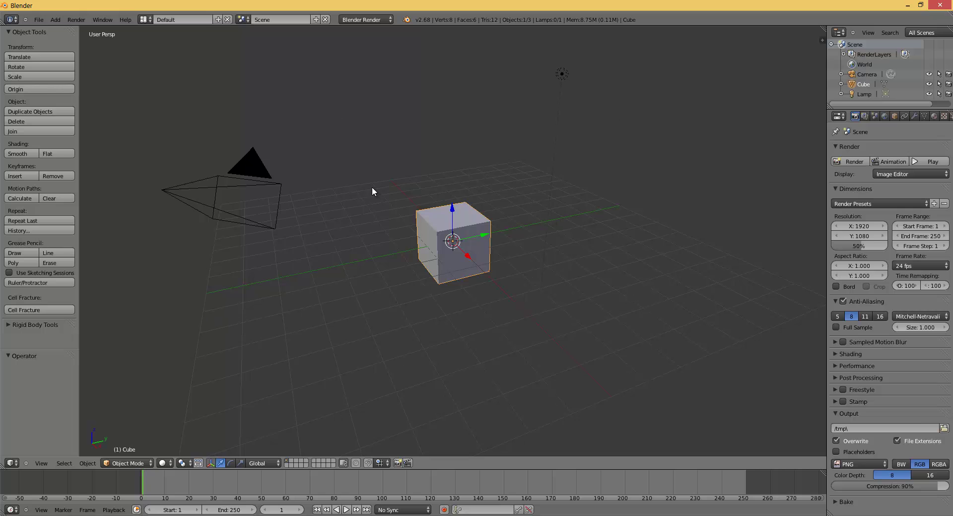
{"action": "scroll", "coordinate": [472, 242], "scroll_direction": "up", "scroll_amount": 8}
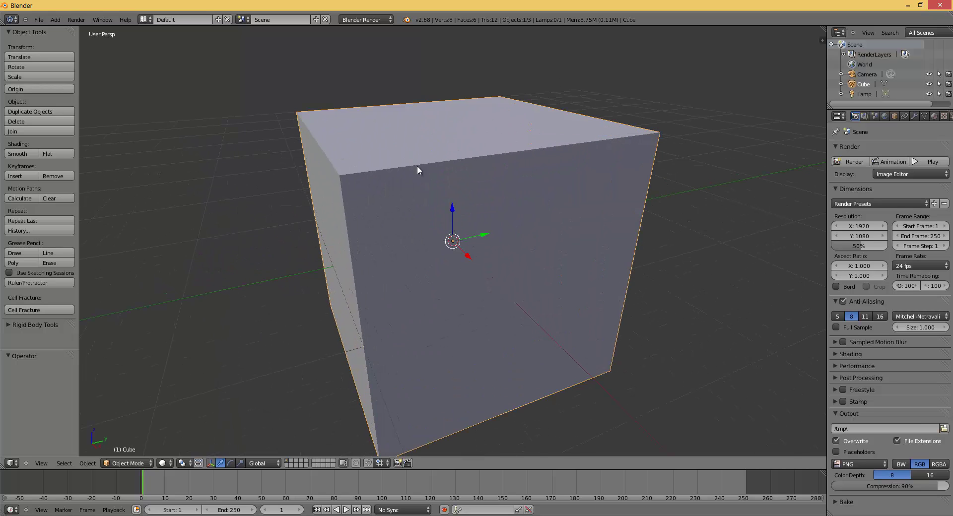
{"action": "scroll", "coordinate": [417, 166], "scroll_direction": "down", "scroll_amount": 10}
{"action": "scroll", "coordinate": [429, 255], "scroll_direction": "up", "scroll_amount": 3}
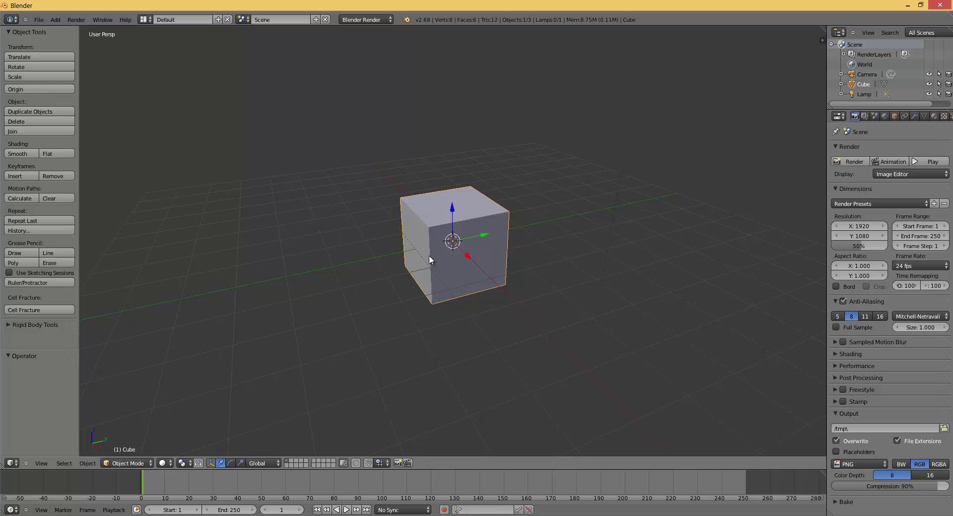
{"action": "scroll", "coordinate": [429, 255], "scroll_direction": "down", "scroll_amount": 3}
{"action": "middle_click_drag", "start_coordinate": [429, 255], "coordinate": [574, 228]}
Delete the default cube and add a UV sphere (32 segments, 16 rings, size 1) in its place.
{"action": "key", "text": "x"}
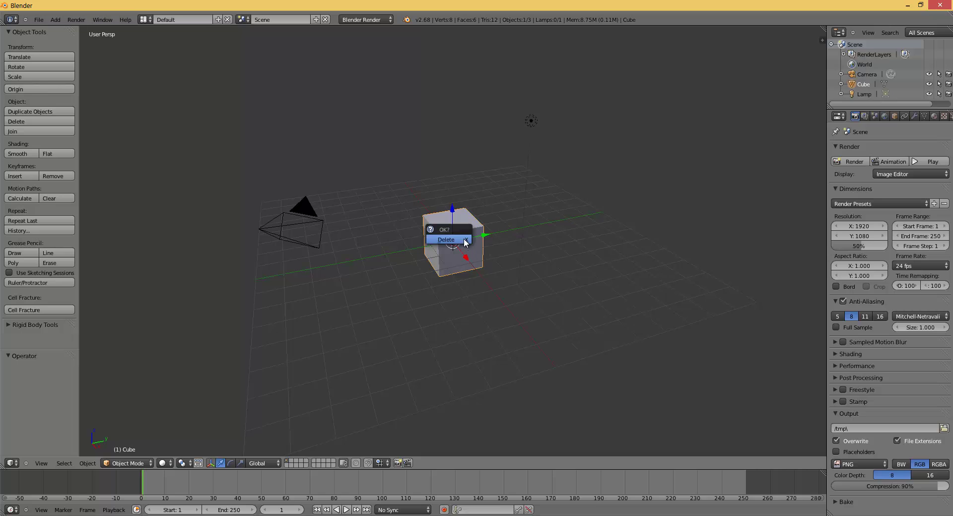
{"action": "left_click", "coordinate": [458, 241]}
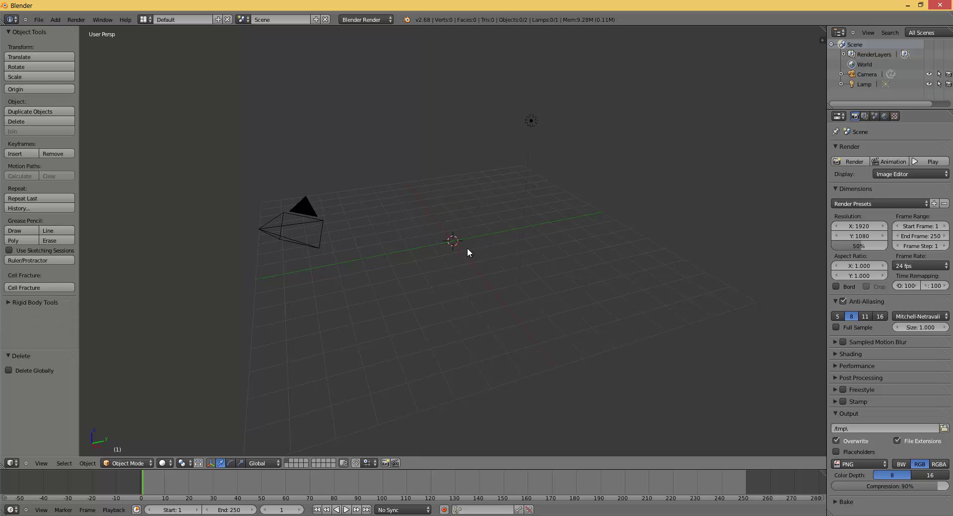
{"action": "key", "text": "shift+a"}
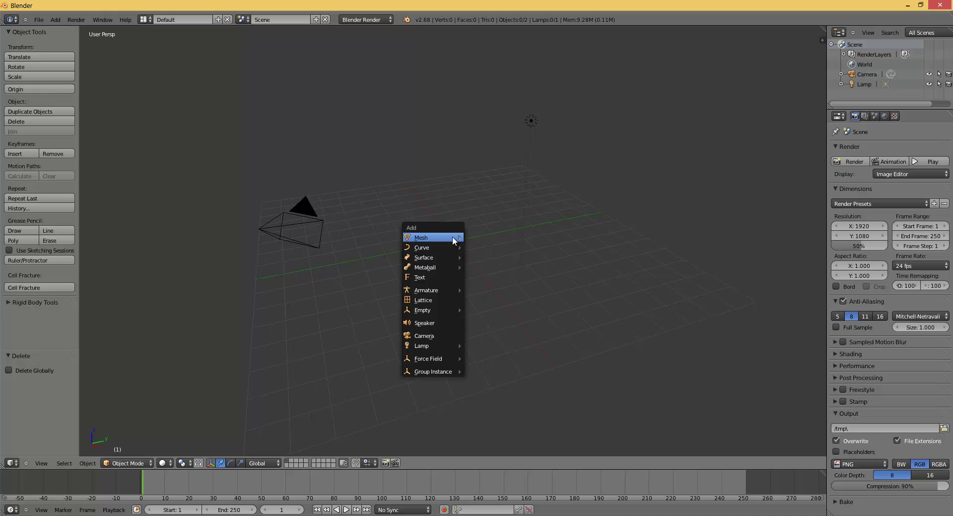
{"action": "mouse_move", "coordinate": [452, 237]}
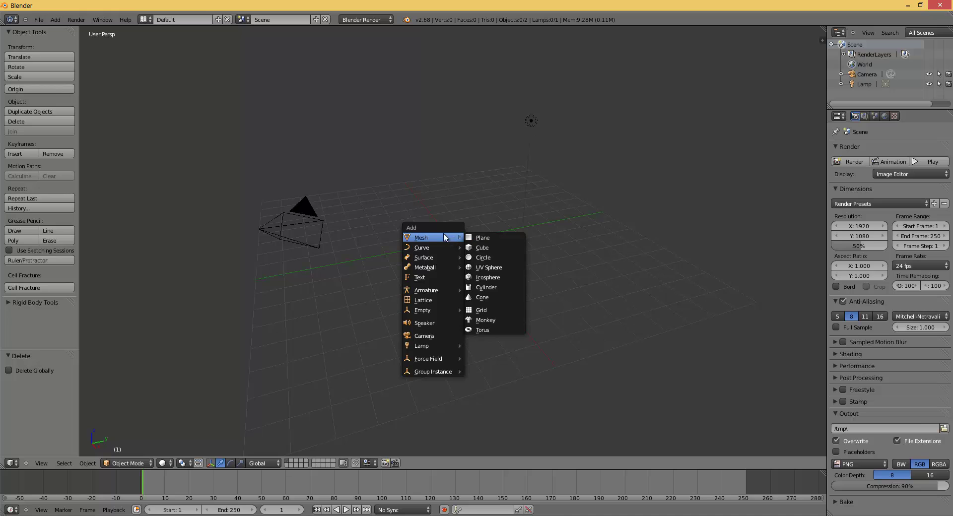
{"action": "left_click", "coordinate": [493, 268]}
{"action": "scroll", "coordinate": [490, 262], "scroll_direction": "up", "scroll_amount": 8}
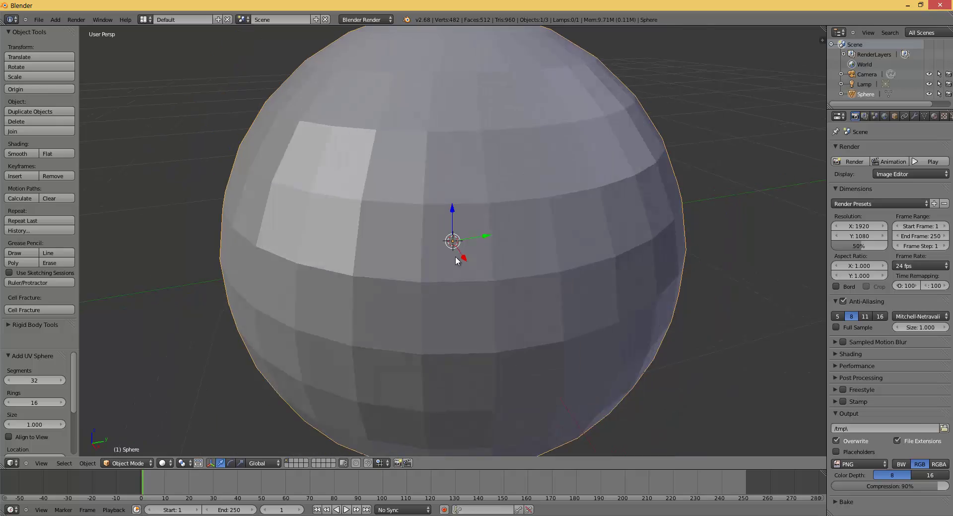
{"action": "middle_click_drag", "start_coordinate": [456, 259], "coordinate": [698, 283]}
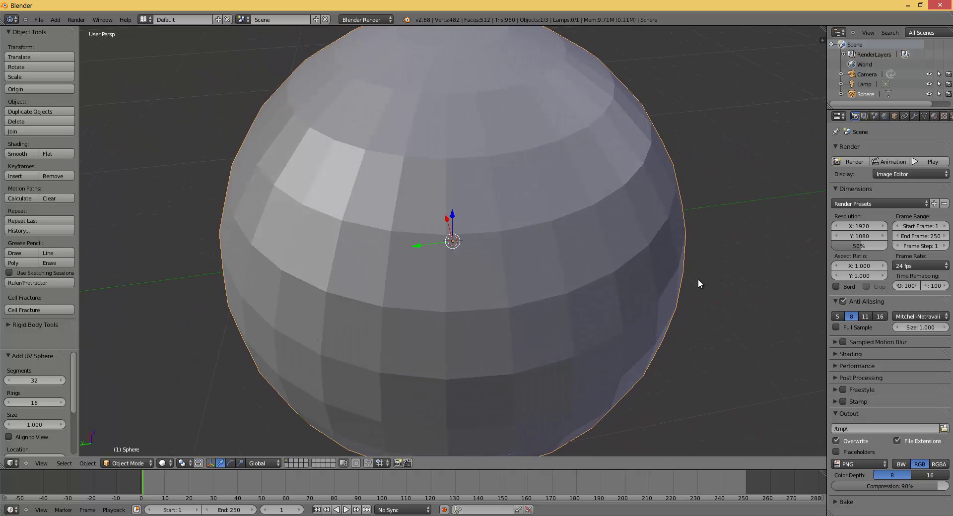
View the sphere from the front in orthographic projection as a wireframe.
{"action": "key", "text": "KP_1"}
{"action": "scroll", "coordinate": [563, 235], "scroll_direction": "down", "scroll_amount": 7}
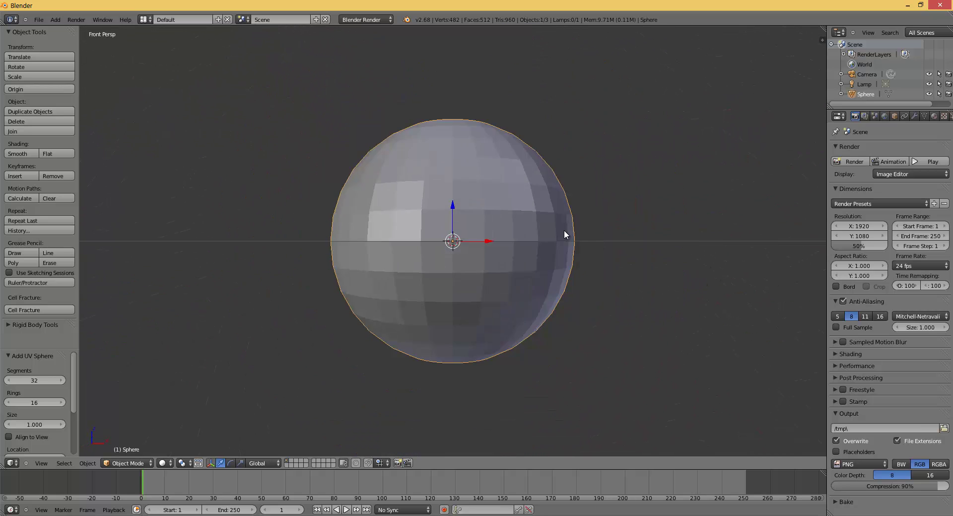
{"action": "scroll", "coordinate": [564, 232], "scroll_direction": "up", "scroll_amount": 2}
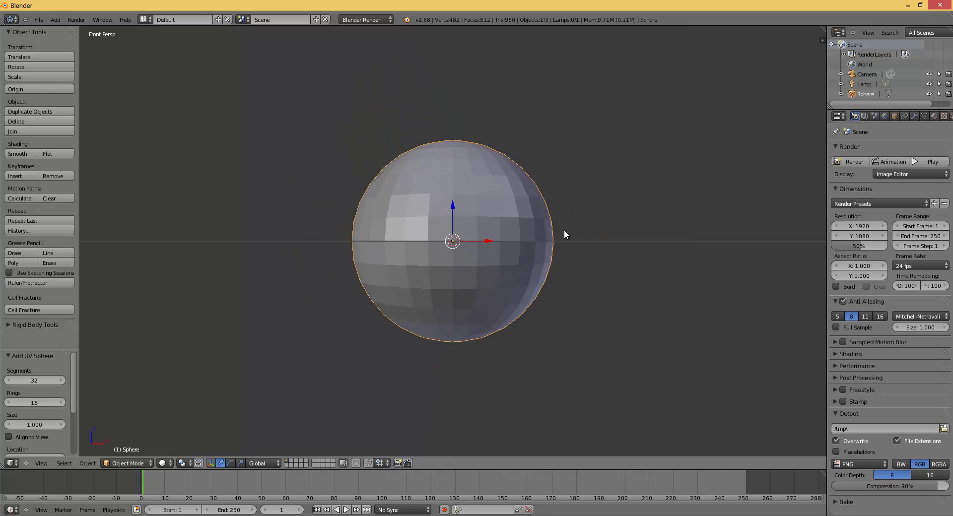
{"action": "key", "text": "KP_5"}
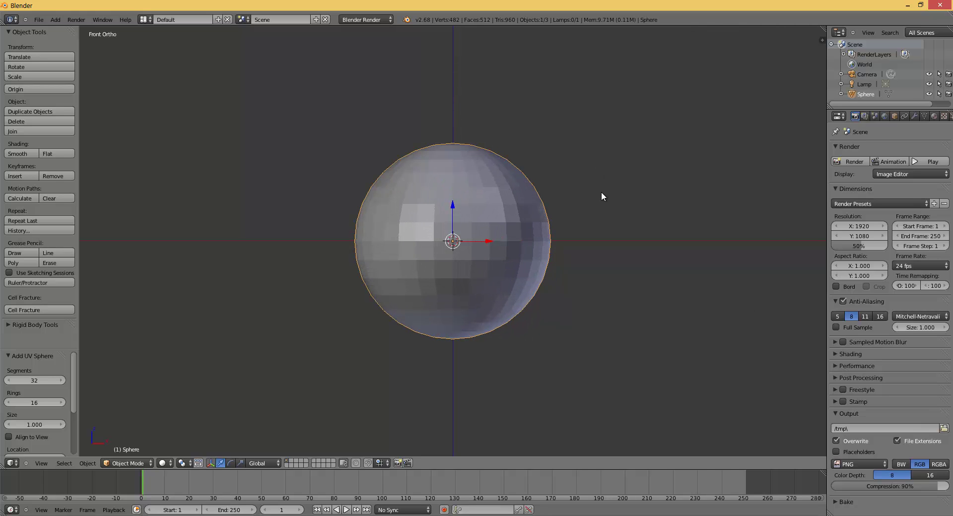
{"action": "key", "text": "z"}
Enter Edit Mode on the sphere and deselect all its vertices.
{"action": "key", "text": "Tab"}
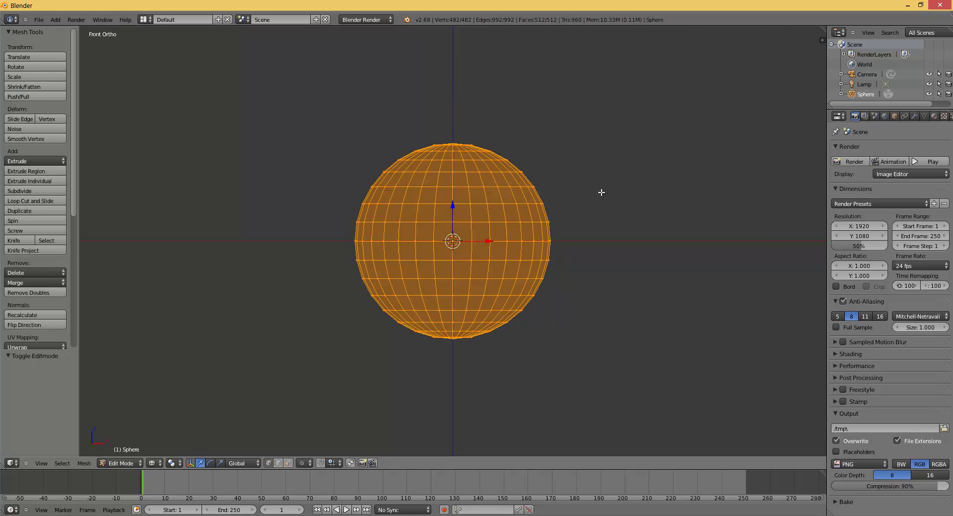
{"action": "scroll", "coordinate": [602, 192], "scroll_direction": "up", "scroll_amount": 2}
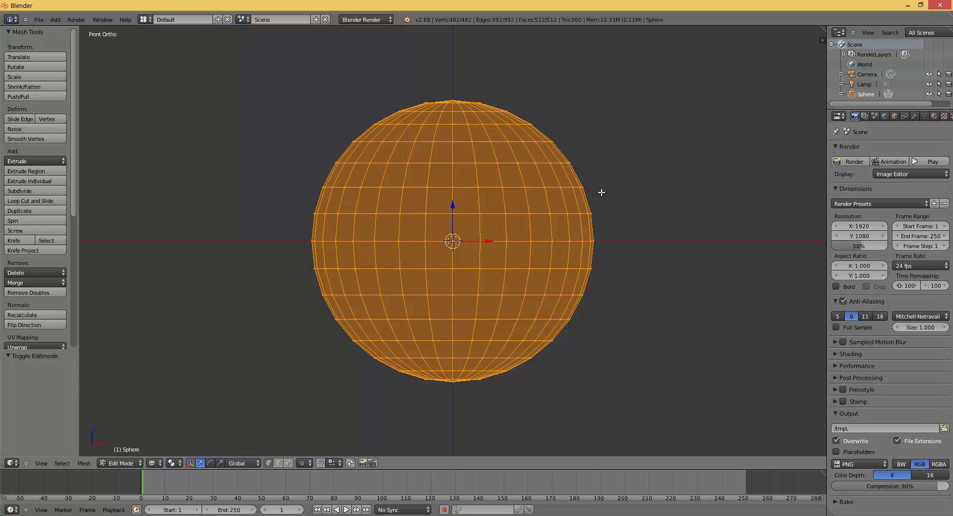
{"action": "key", "text": "a"}
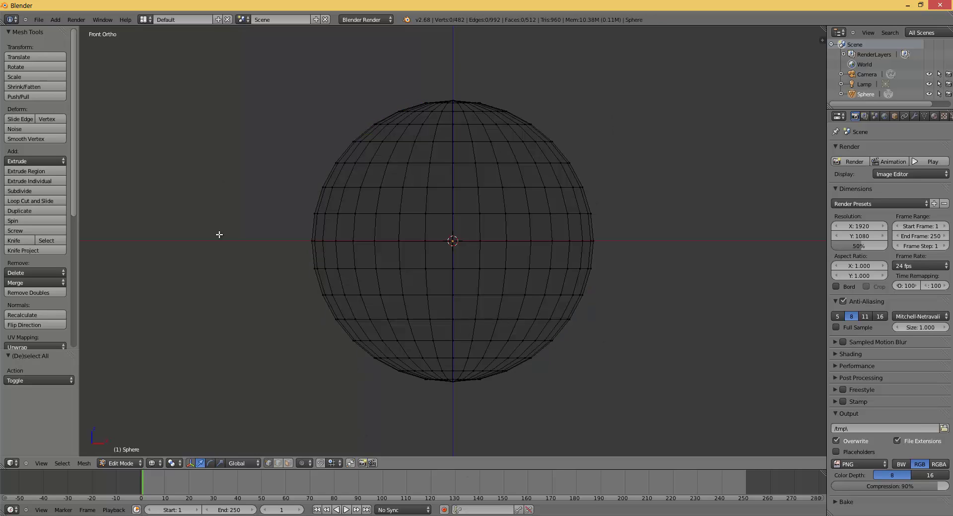
{"action": "key", "text": "b"}
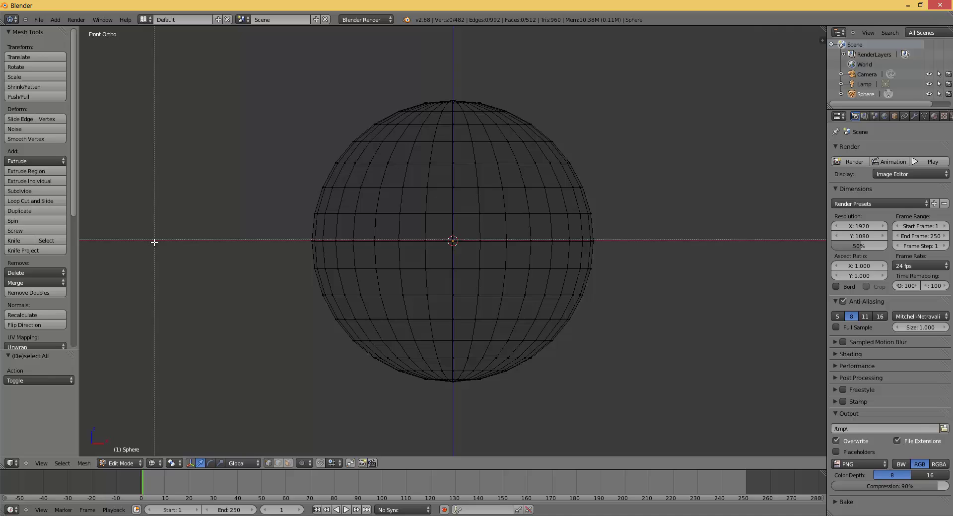
{"action": "key", "text": "Escape"}
Box-select and delete the sphere's upper-half vertices, leaving a 257-vertex bowl.
{"action": "left_click_drag", "start_coordinate": [157, 229], "coordinate": [714, 70]}
{"action": "key", "text": "x"}
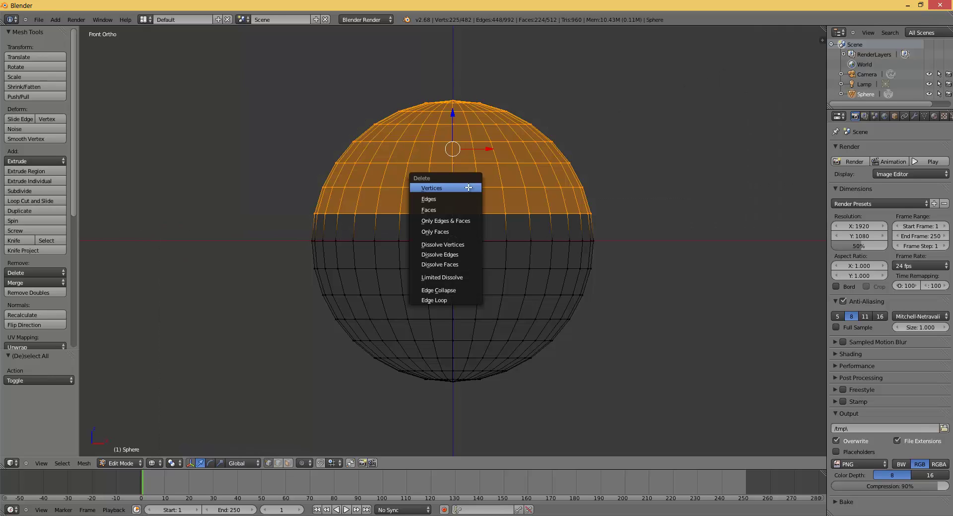
{"action": "left_click", "coordinate": [428, 187]}
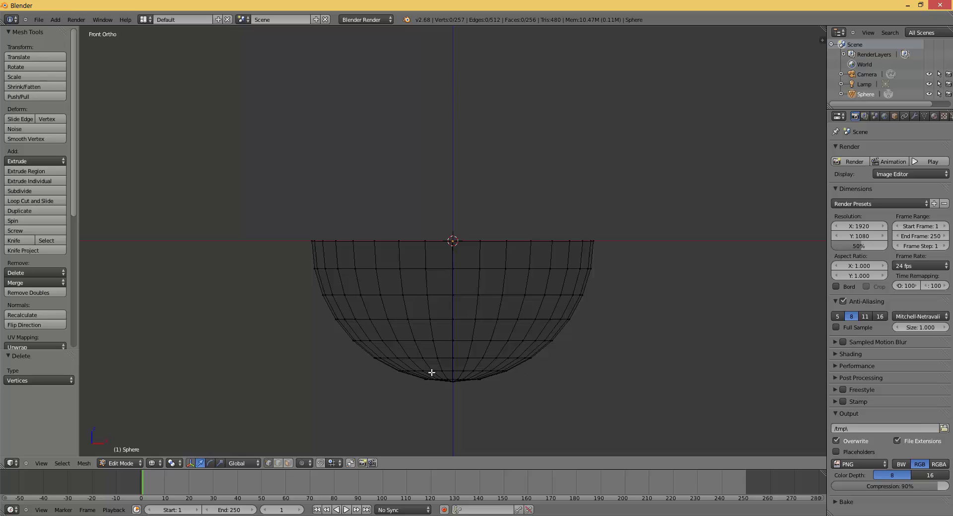
{"action": "scroll", "coordinate": [314, 373], "scroll_direction": "down", "scroll_amount": 8, "text": "shift"}
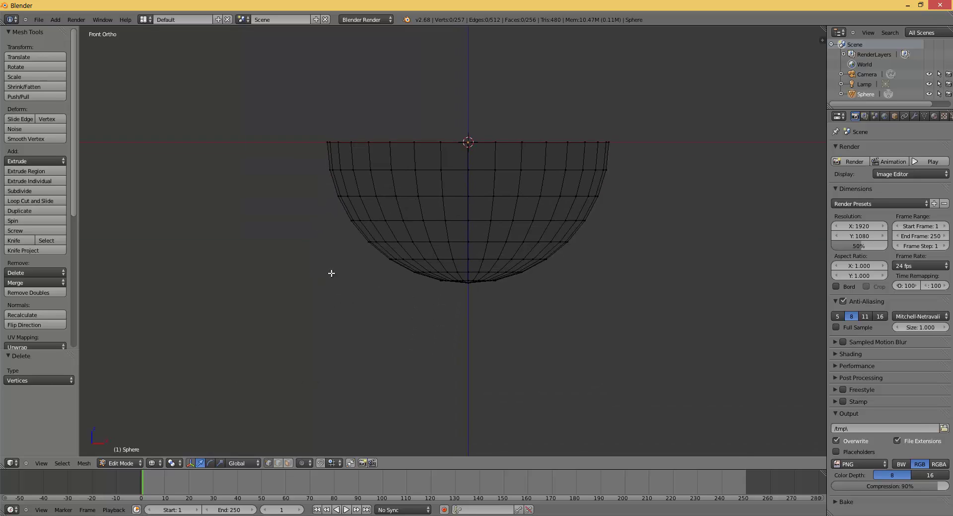
{"action": "middle_click_drag", "start_coordinate": [312, 183], "coordinate": [319, 180], "text": "shift"}
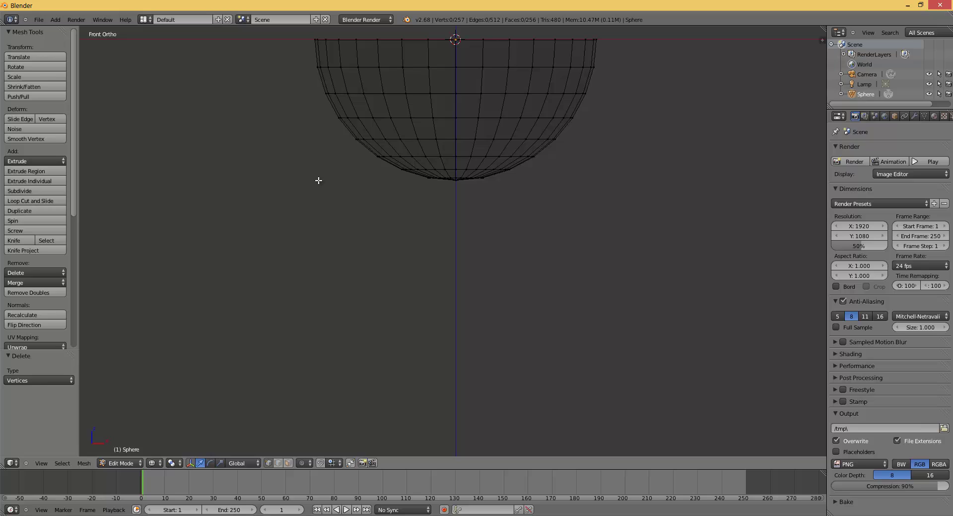
{"action": "key", "text": "v"}
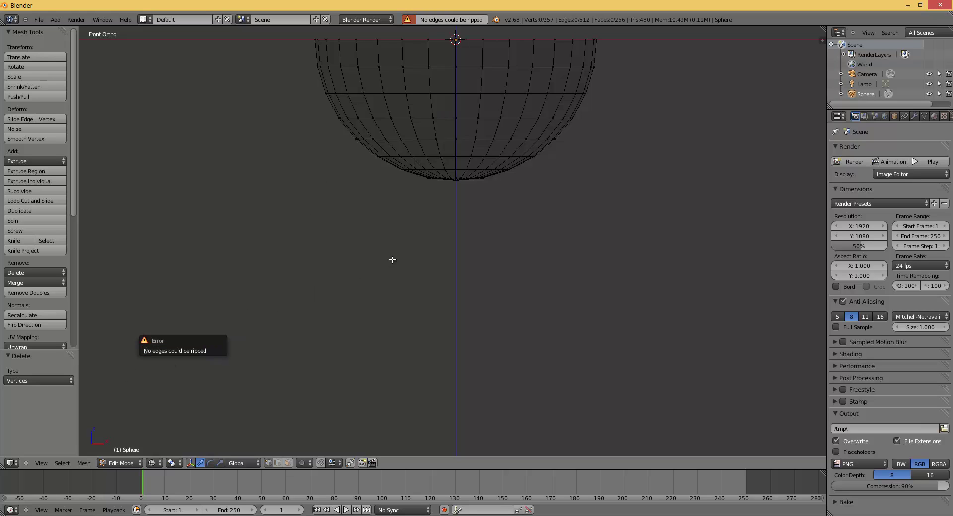
{"action": "key", "text": "b"}
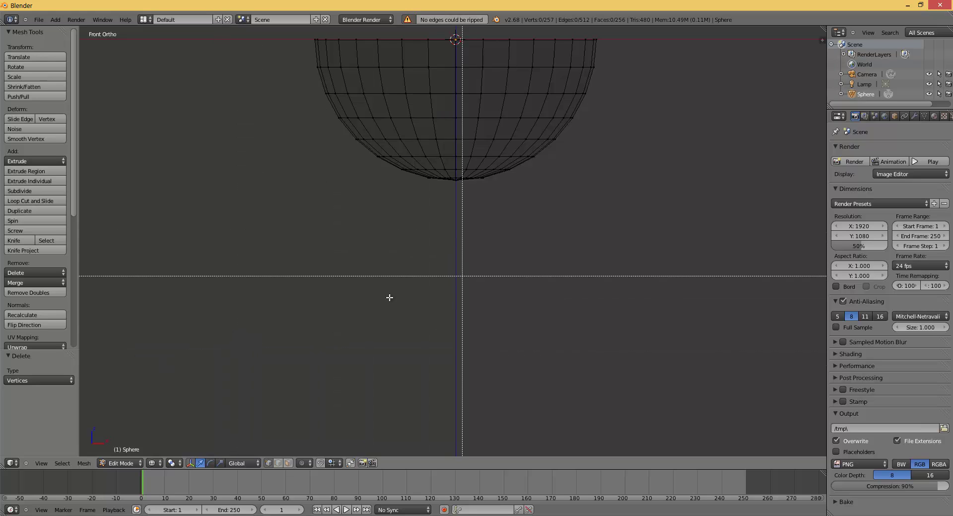
Select the bowl's lower vertex rows and scale them to 0, collapsing them into one point.
{"action": "left_click_drag", "start_coordinate": [279, 304], "coordinate": [678, 107]}
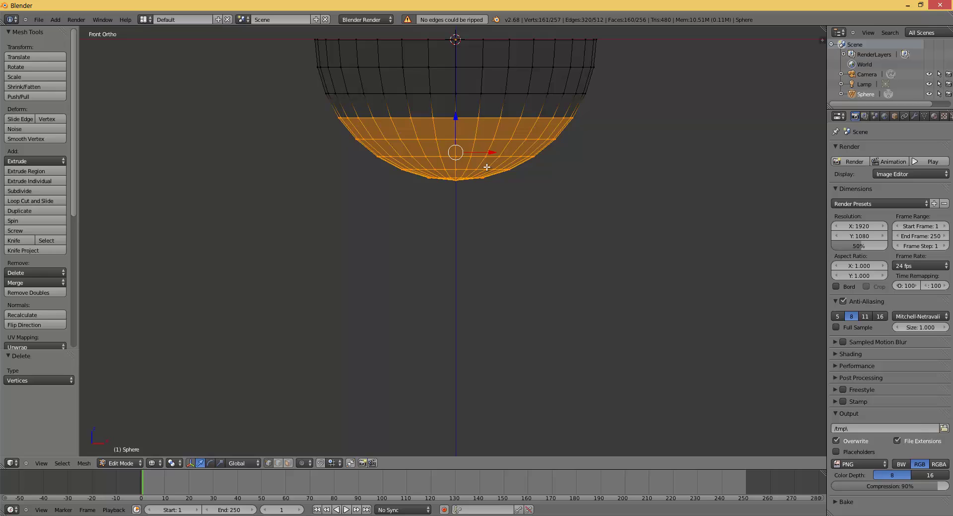
{"action": "middle_click_drag", "start_coordinate": [492, 160], "coordinate": [486, 220], "text": "shift"}
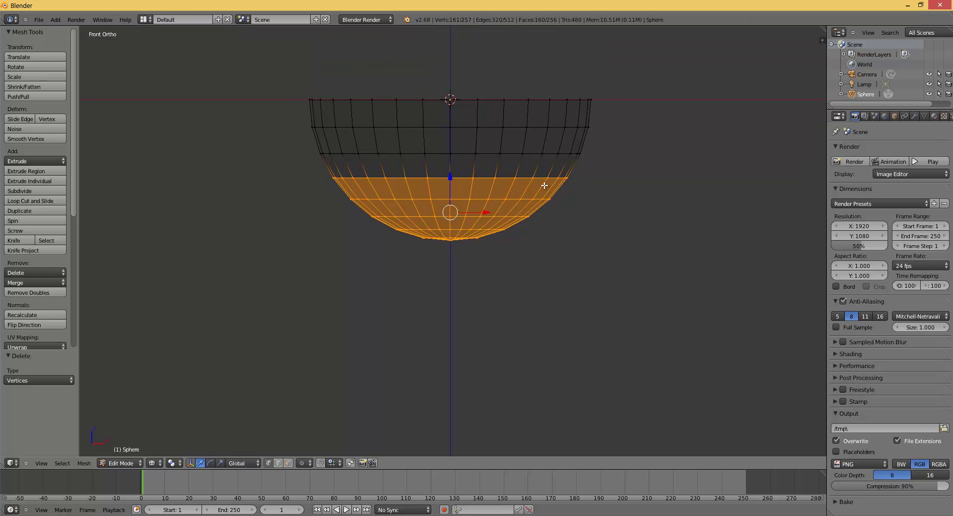
{"action": "key", "text": "s"}
{"action": "key", "text": "0"}
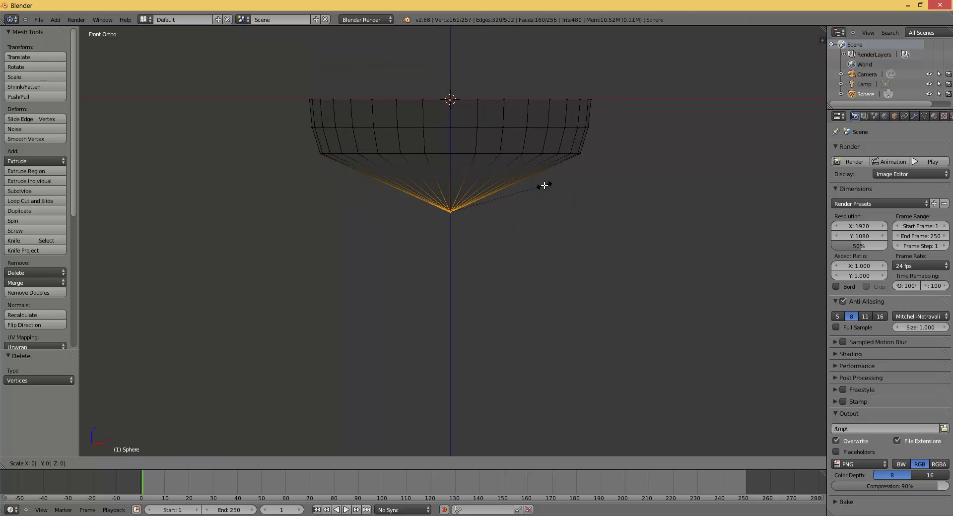
{"action": "key", "text": "Return"}
{"action": "scroll", "coordinate": [545, 187], "scroll_direction": "down", "scroll_amount": 3, "text": "shift"}
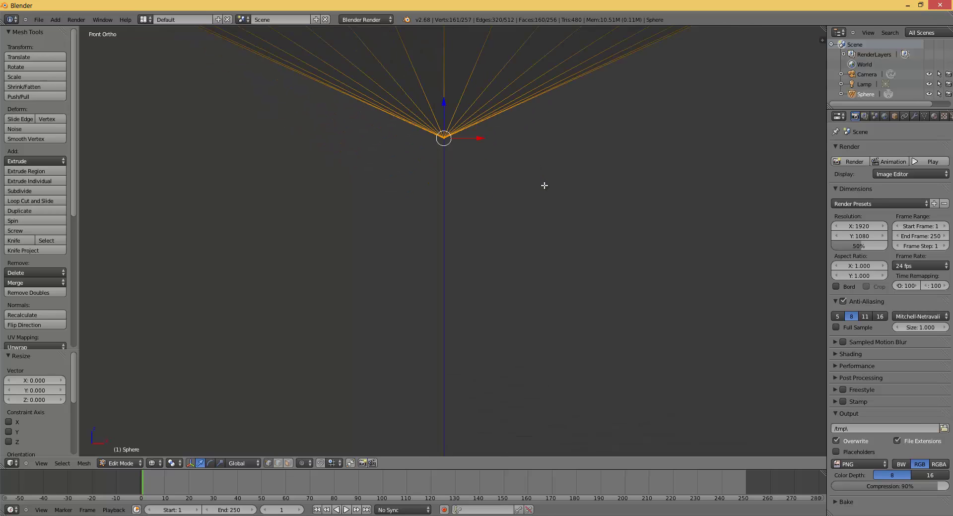
{"action": "scroll", "coordinate": [570, 266], "scroll_direction": "up", "scroll_amount": 8}
Raise the collapsed base vertex along Z to the lowest ring, giving a flat bottom.
{"action": "key", "text": "g"}
{"action": "key", "text": "z"}
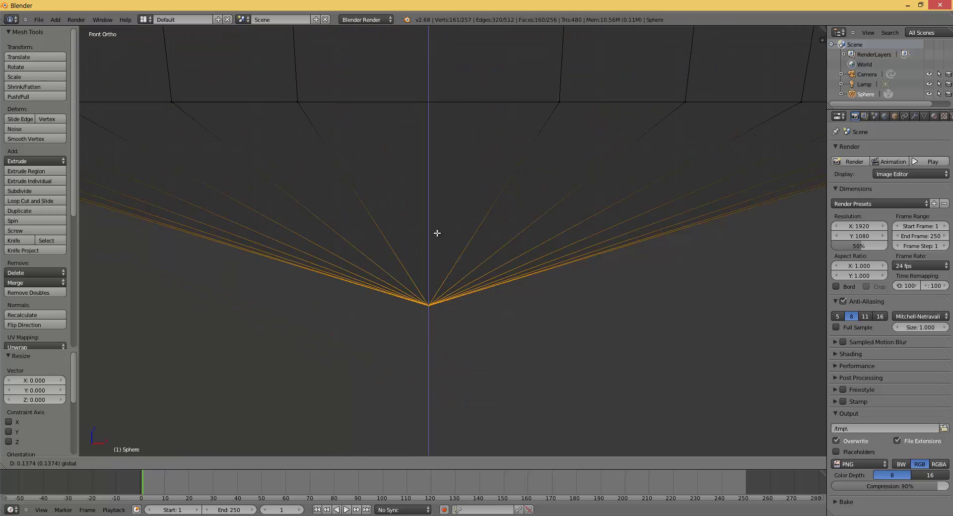
{"action": "left_click", "coordinate": [441, 112]}
{"action": "scroll", "coordinate": [451, 130], "scroll_direction": "down", "scroll_amount": 2, "text": "shift"}
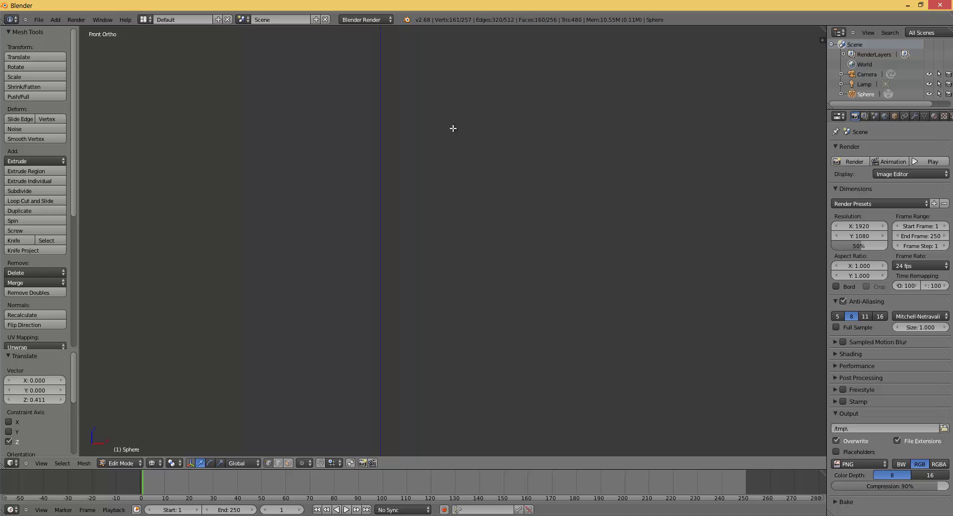
{"action": "scroll", "coordinate": [449, 99], "scroll_direction": "up", "scroll_amount": 2, "text": "shift"}
{"action": "scroll", "coordinate": [472, 260], "scroll_direction": "down", "scroll_amount": 2, "text": "shift"}
{"action": "scroll", "coordinate": [470, 172], "scroll_direction": "up", "scroll_amount": 5, "text": "shift"}
{"action": "scroll", "coordinate": [471, 172], "scroll_direction": "down", "scroll_amount": 6, "text": "shift"}
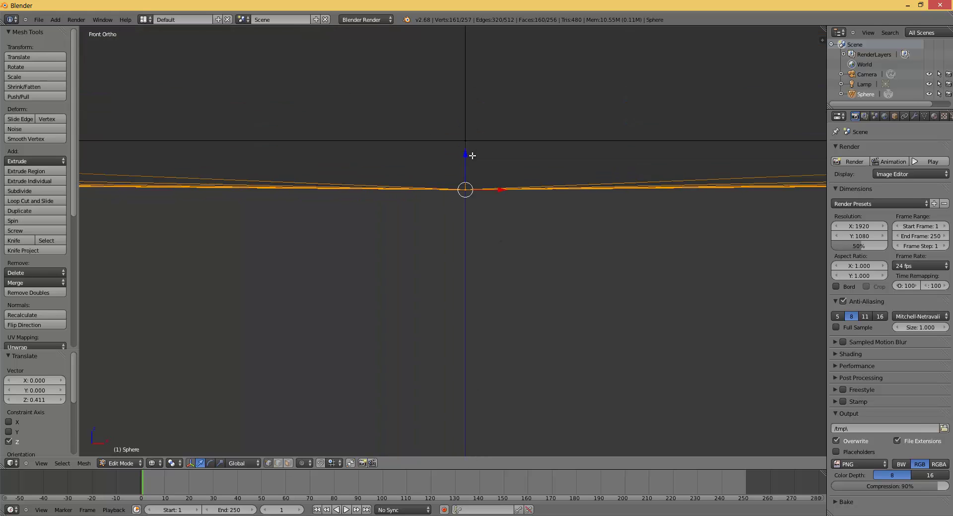
{"action": "scroll", "coordinate": [472, 313], "scroll_direction": "up", "scroll_amount": 5, "text": "shift"}
{"action": "scroll", "coordinate": [472, 313], "scroll_direction": "up", "scroll_amount": 6, "text": "shift"}
{"action": "scroll", "coordinate": [484, 241], "scroll_direction": "down", "scroll_amount": 1, "text": "ctrl"}
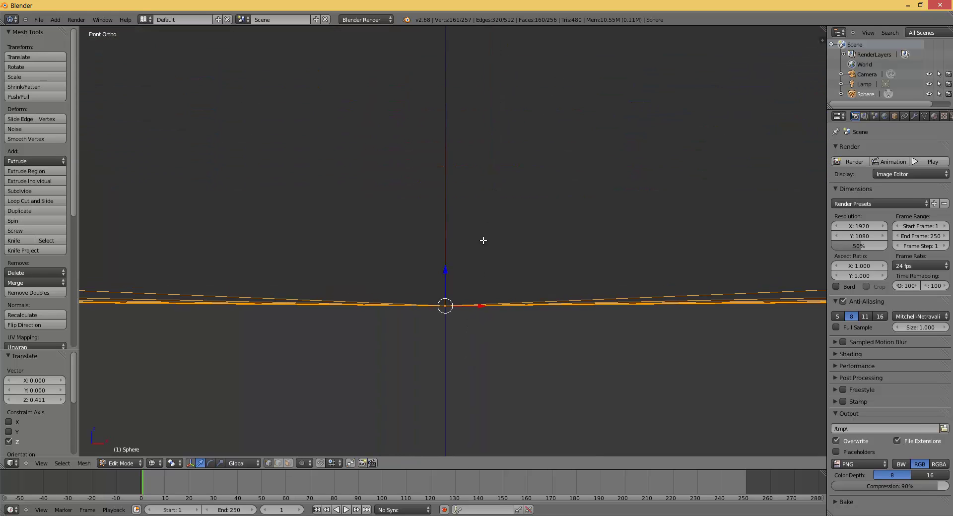
{"action": "left_click_drag", "start_coordinate": [443, 410], "coordinate": [453, 48]}
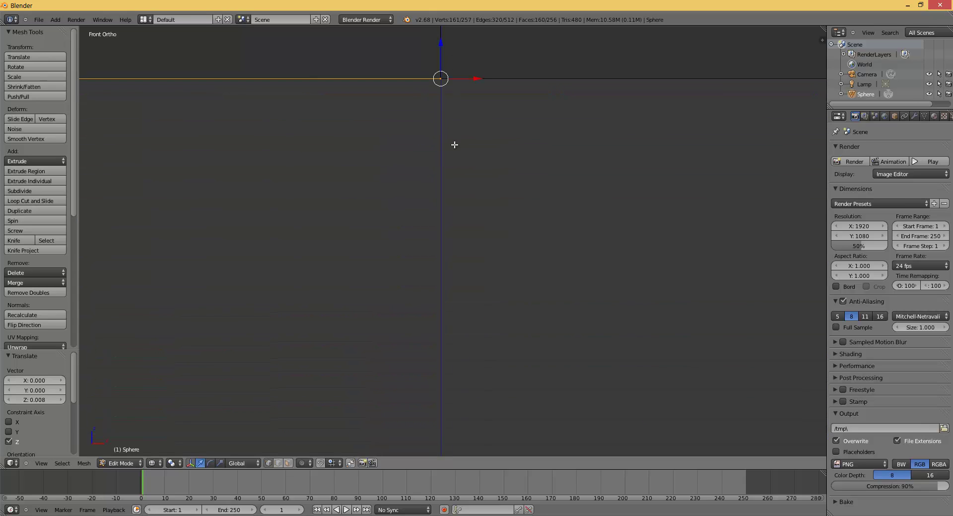
{"action": "scroll", "coordinate": [453, 144], "scroll_direction": "up", "scroll_amount": 4, "text": "shift"}
{"action": "scroll", "coordinate": [453, 151], "scroll_direction": "down", "scroll_amount": 8}
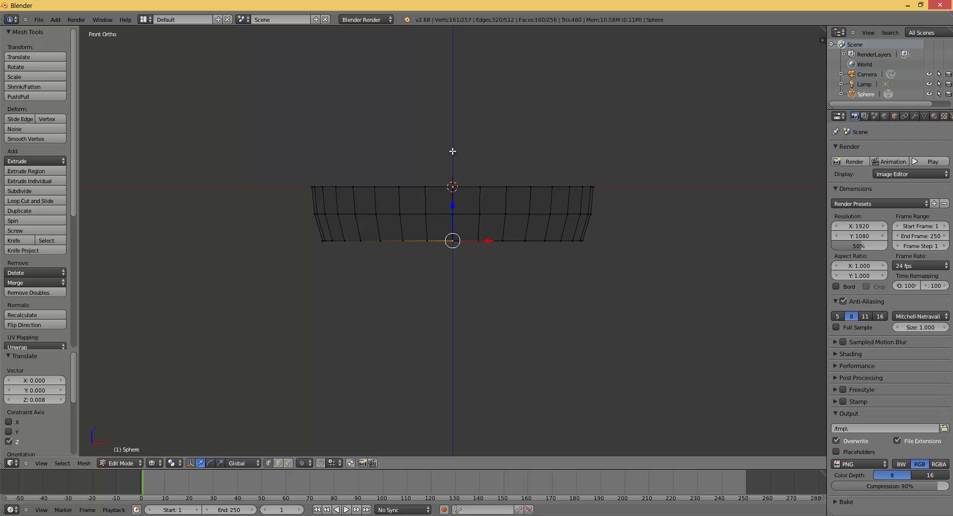
{"action": "key", "text": "a"}
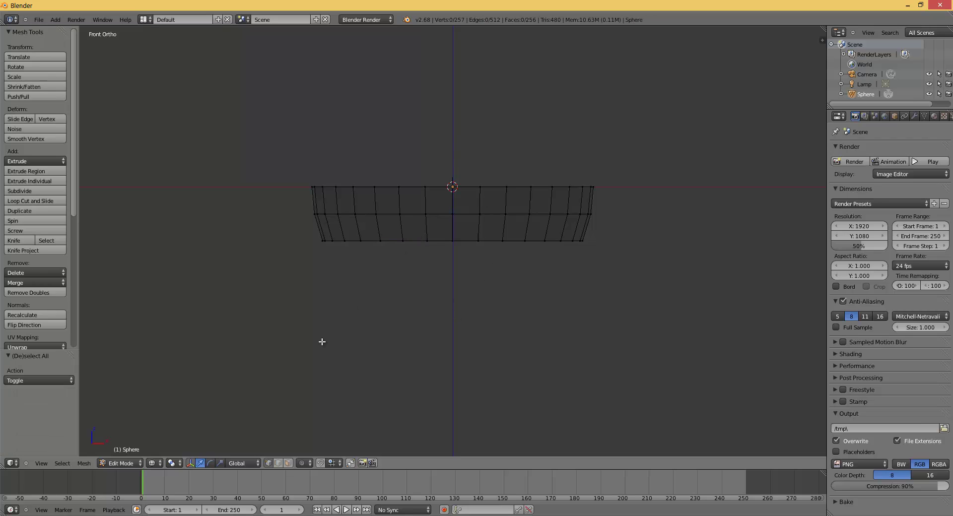
{"action": "middle_click_drag", "start_coordinate": [322, 343], "coordinate": [424, 172]}
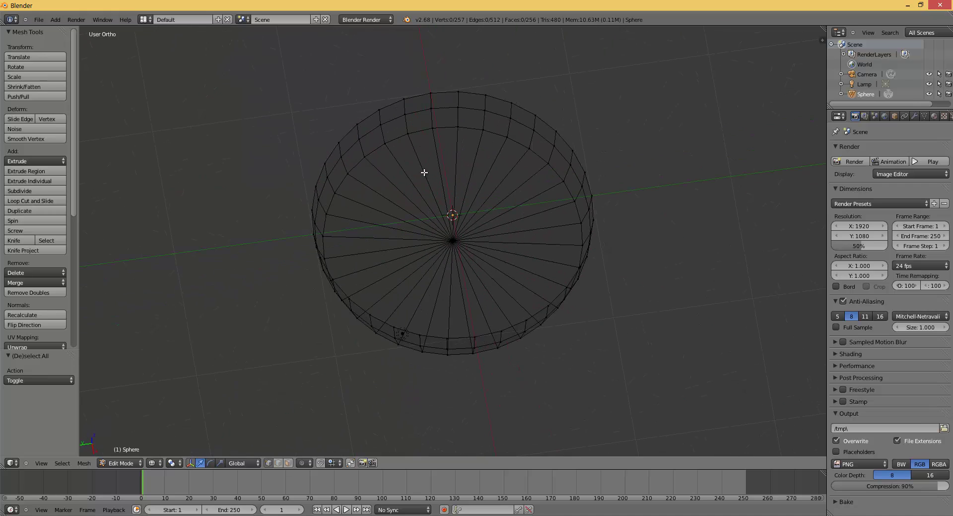
Extrude the bowl's top rim 1.657 units straight up along Z to form the cup walls.
{"action": "key", "text": "KP_1"}
{"action": "key", "text": "v"}
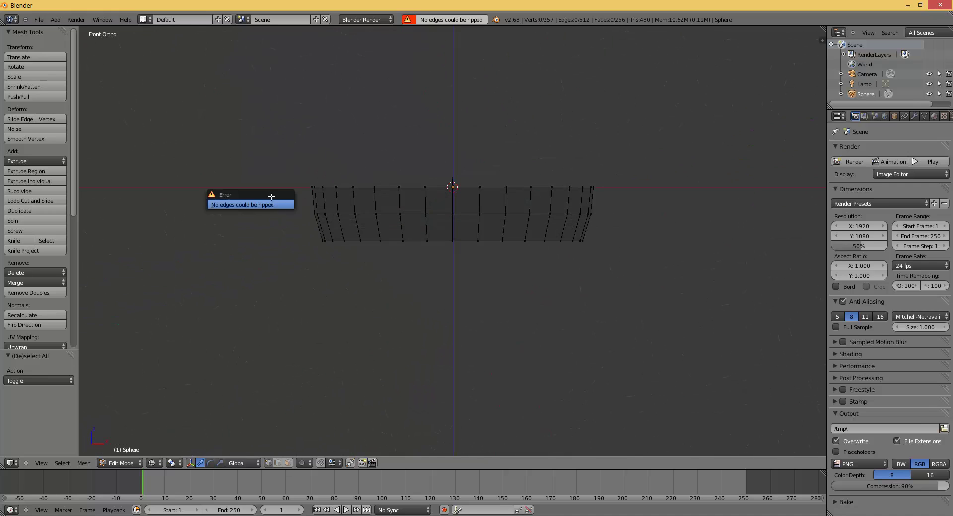
{"action": "left_click_drag", "start_coordinate": [364, 185], "coordinate": [637, 175]}
{"action": "scroll", "coordinate": [551, 161], "scroll_direction": "down", "scroll_amount": 3}
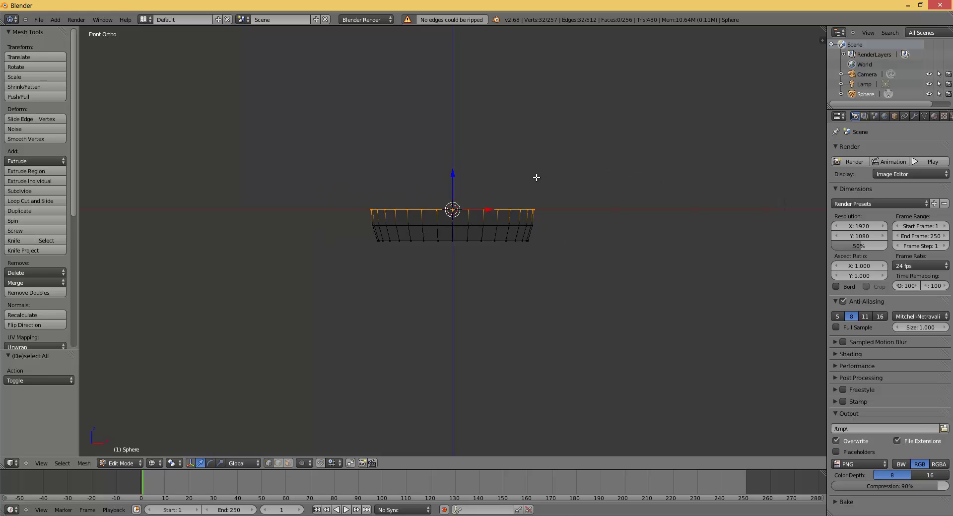
{"action": "key", "text": "e"}
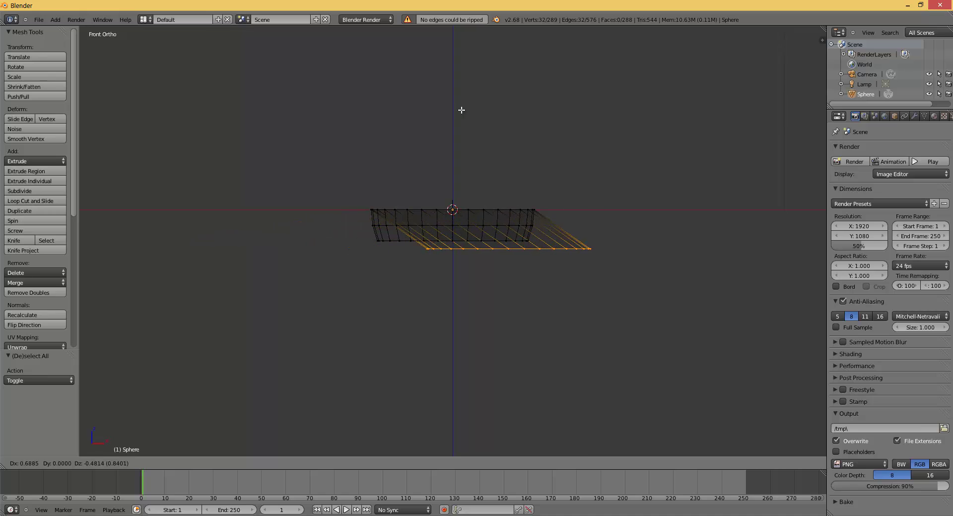
{"action": "key", "text": "y"}
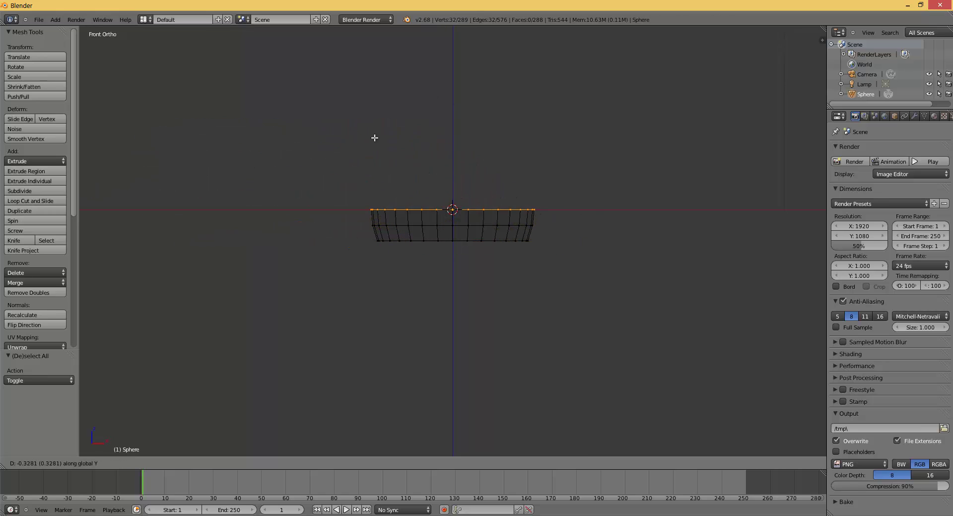
{"action": "key", "text": "z"}
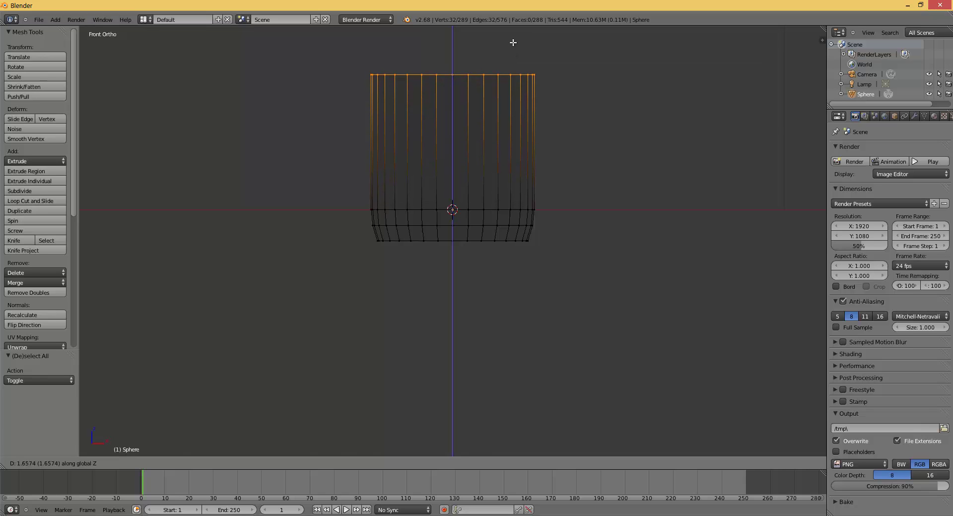
{"action": "left_click", "coordinate": [514, 43]}
Switch the cup to solid shading and return to Object Mode.
{"action": "middle_click_drag", "start_coordinate": [597, 87], "coordinate": [239, 193]}
{"action": "key", "text": "z"}
{"action": "key", "text": "Tab"}
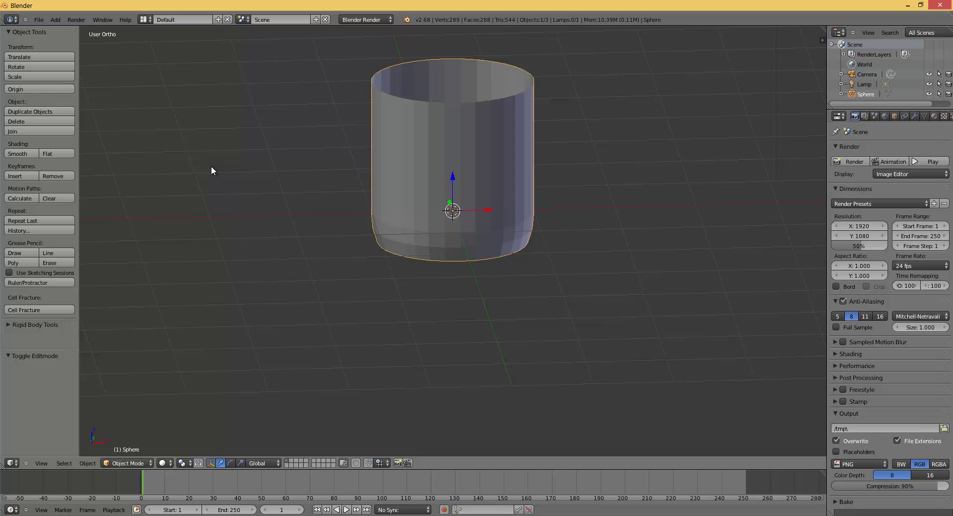
Add a new material named Glass to the cup.
{"action": "left_click", "coordinate": [935, 117]}
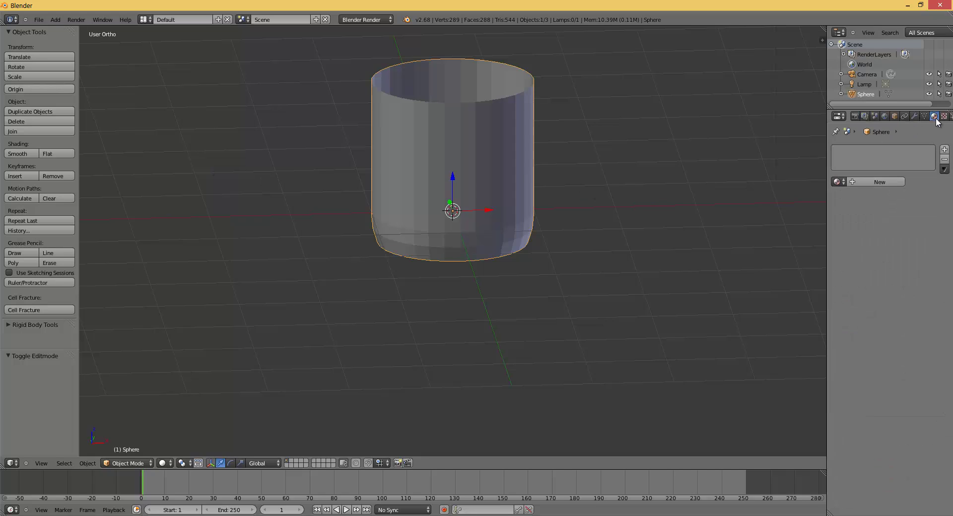
{"action": "left_click", "coordinate": [870, 182]}
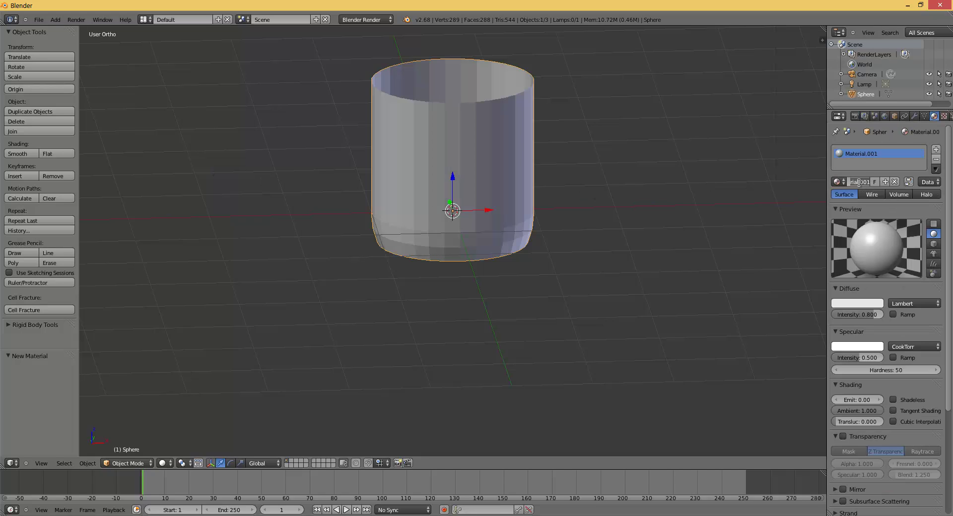
{"action": "type", "text": "Glass"}
{"action": "key", "text": "Return"}
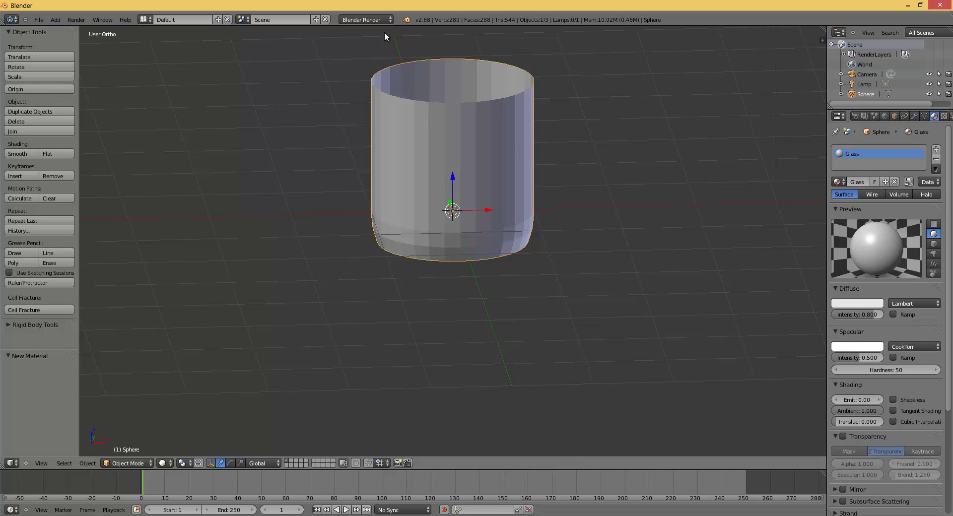
Switch the render engine to Cycles and give the Glass material a Glass BSDF surface.
{"action": "left_click", "coordinate": [361, 18]}
{"action": "left_click", "coordinate": [362, 49]}
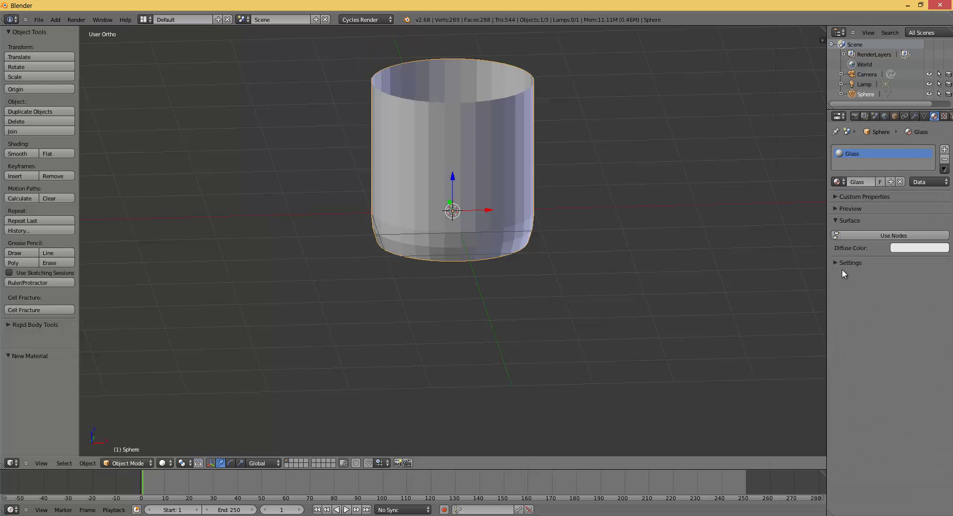
{"action": "left_click", "coordinate": [890, 237]}
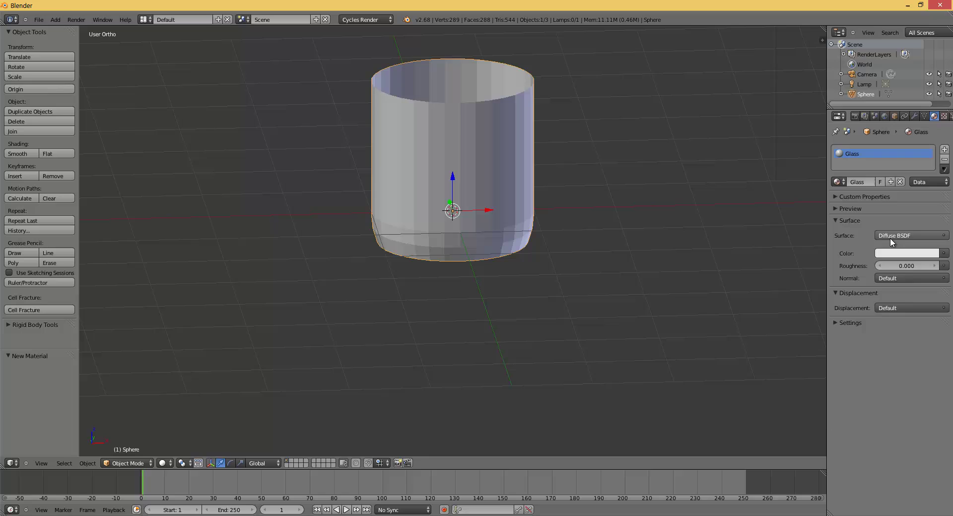
{"action": "left_click", "coordinate": [891, 238]}
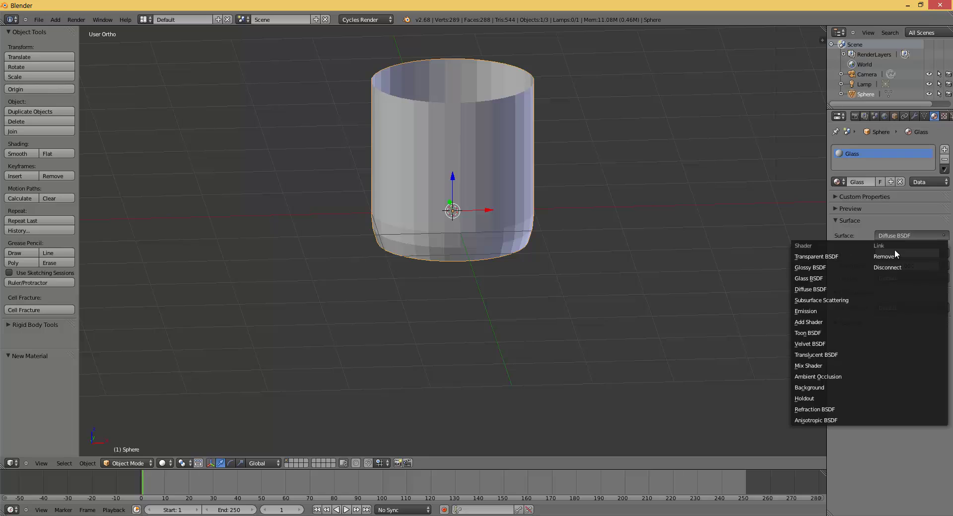
{"action": "left_click", "coordinate": [815, 279]}
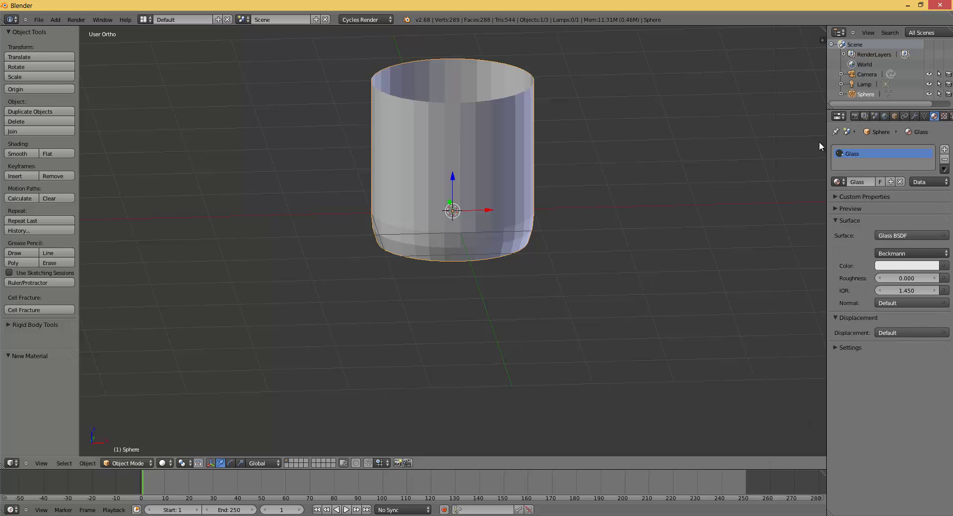
{"action": "middle_click_drag", "start_coordinate": [617, 166], "coordinate": [437, 193]}
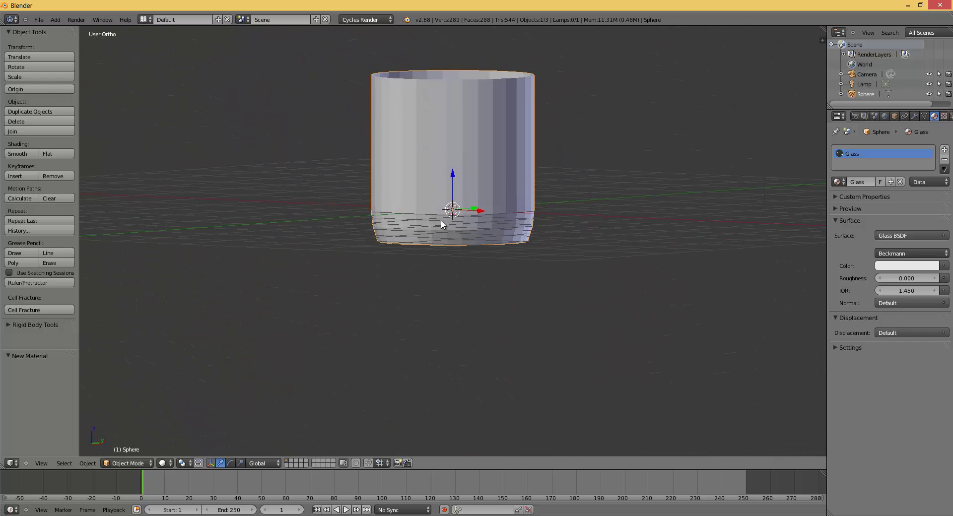
Add a plane and scale it up to 1.709.
{"action": "key", "text": "shift+a"}
{"action": "mouse_move", "coordinate": [441, 219]}
{"action": "left_click", "coordinate": [479, 219]}
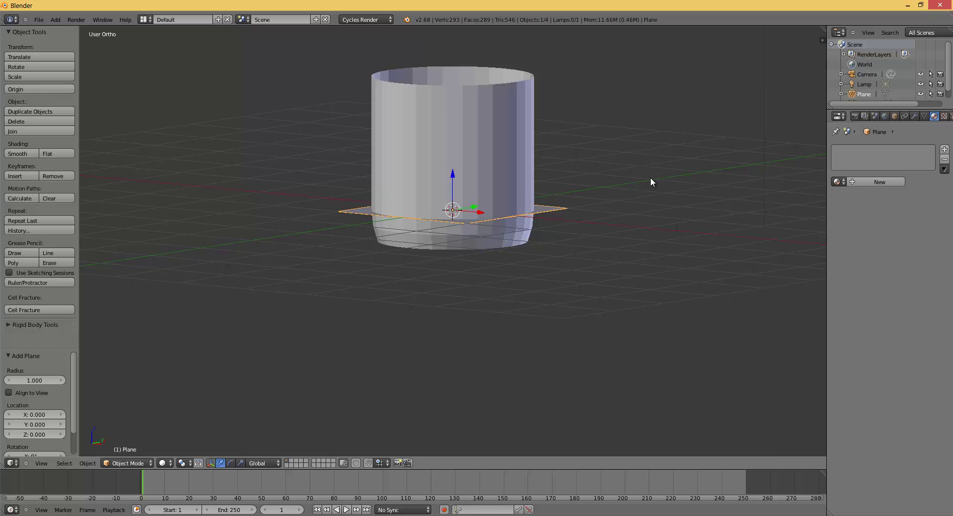
{"action": "middle_click_drag", "start_coordinate": [651, 179], "coordinate": [546, 221]}
{"action": "key", "text": "s"}
{"action": "left_click", "coordinate": [783, 105]}
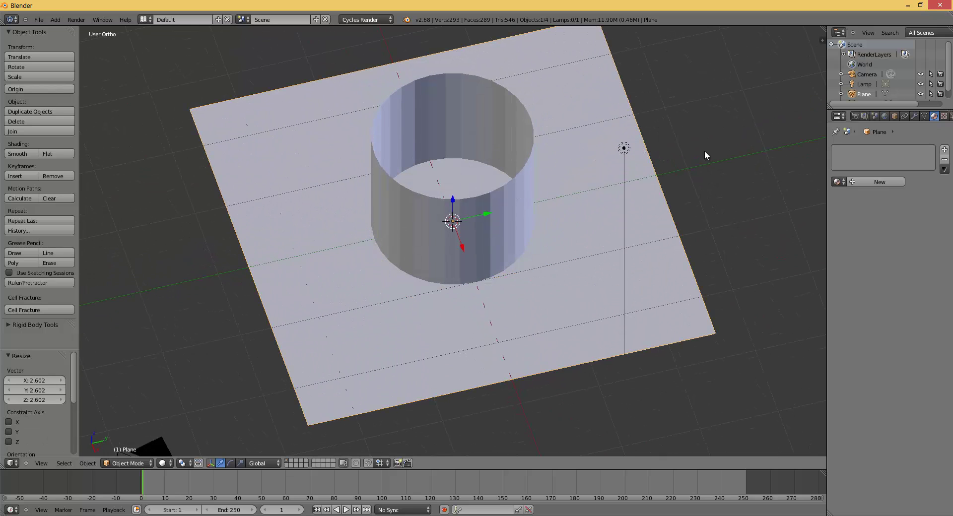
{"action": "key", "text": "s"}
{"action": "left_click", "coordinate": [623, 206]}
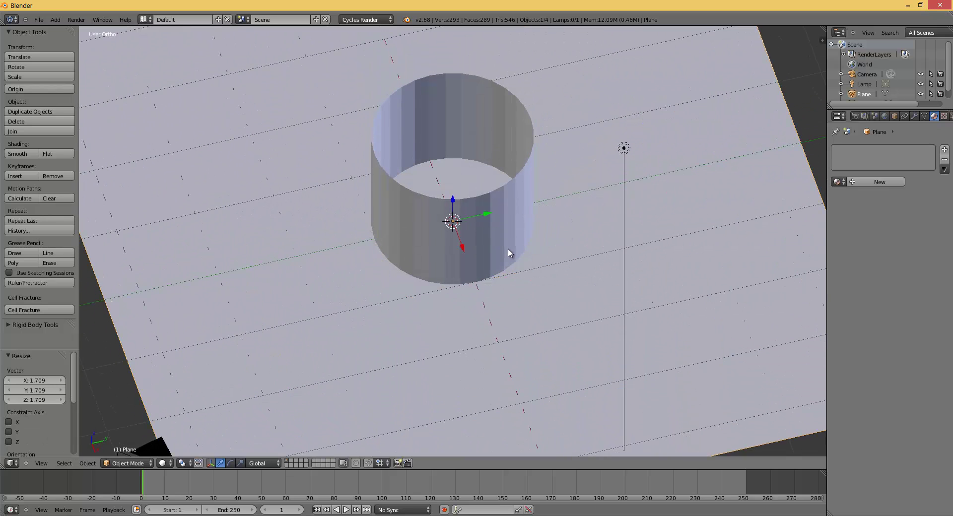
Lower the plane 0.390 units along Z so it sits under the cup's base.
{"action": "key", "text": "KP_1"}
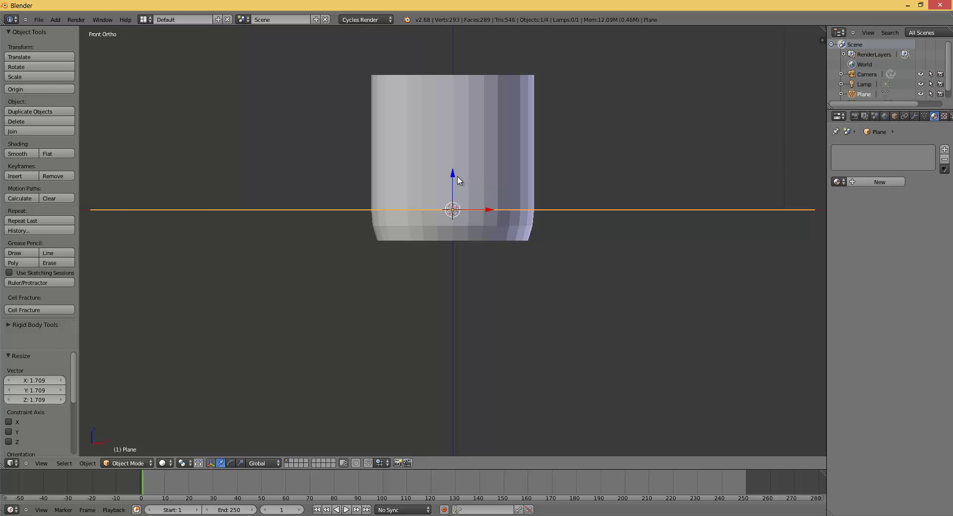
{"action": "key", "text": "g"}
{"action": "key", "text": "z"}
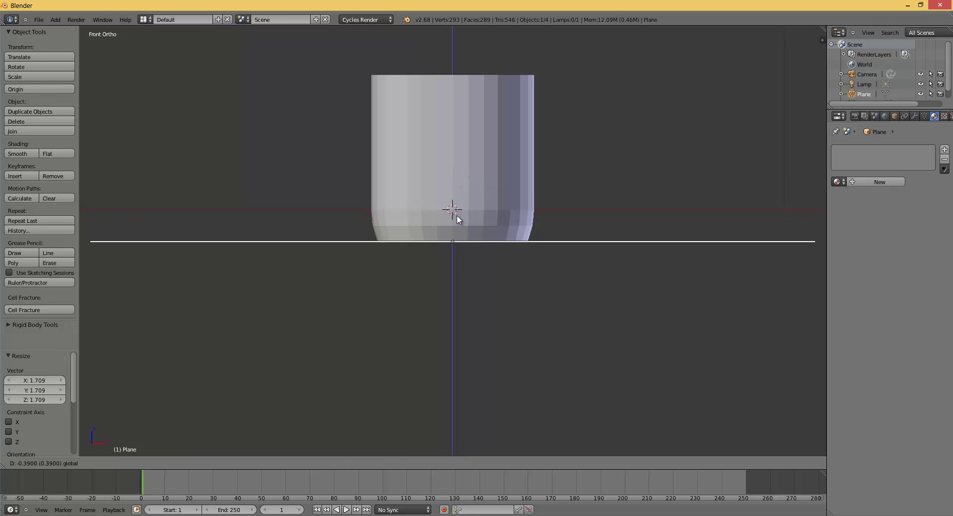
{"action": "left_click", "coordinate": [458, 219]}
{"action": "middle_click_drag", "start_coordinate": [457, 219], "coordinate": [619, 219]}
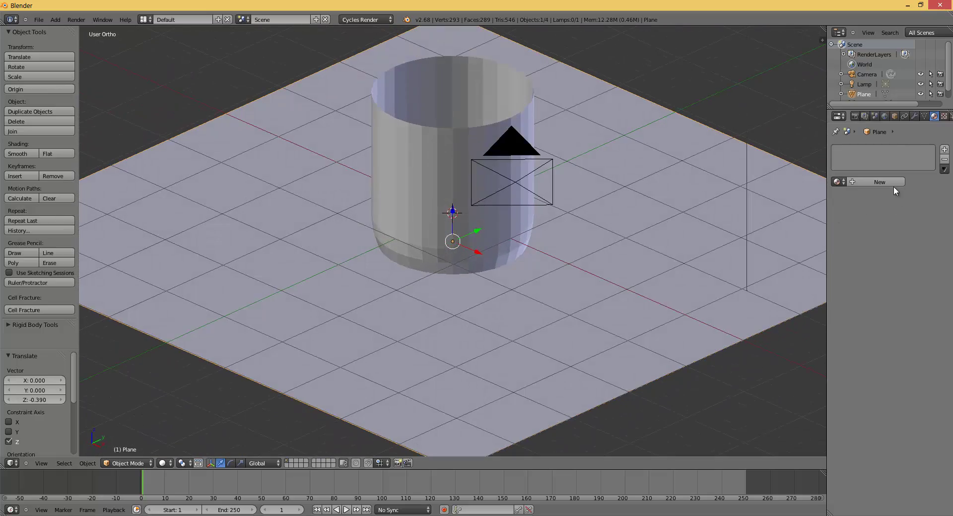
Add a new material named Wood to the plane.
{"action": "left_click", "coordinate": [865, 180]}
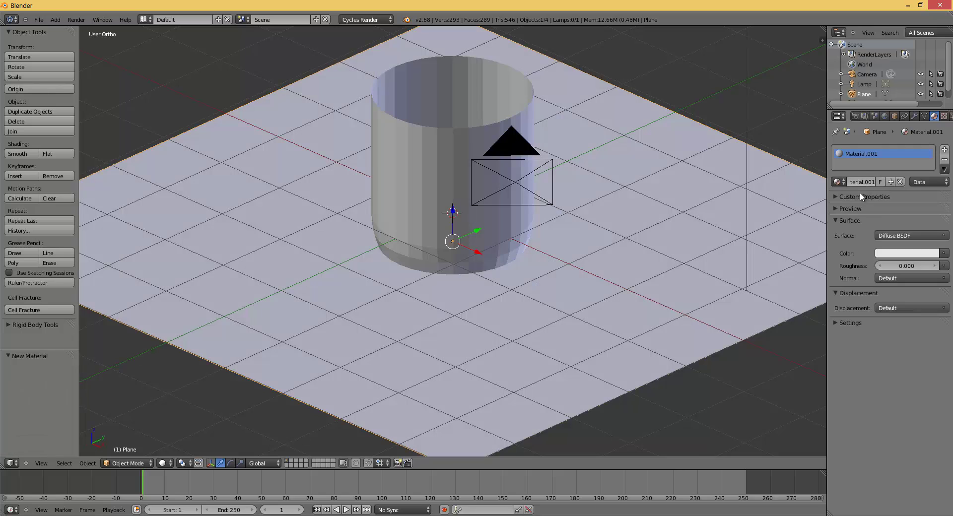
{"action": "type", "text": "Wood"}
{"action": "key", "text": "Return"}
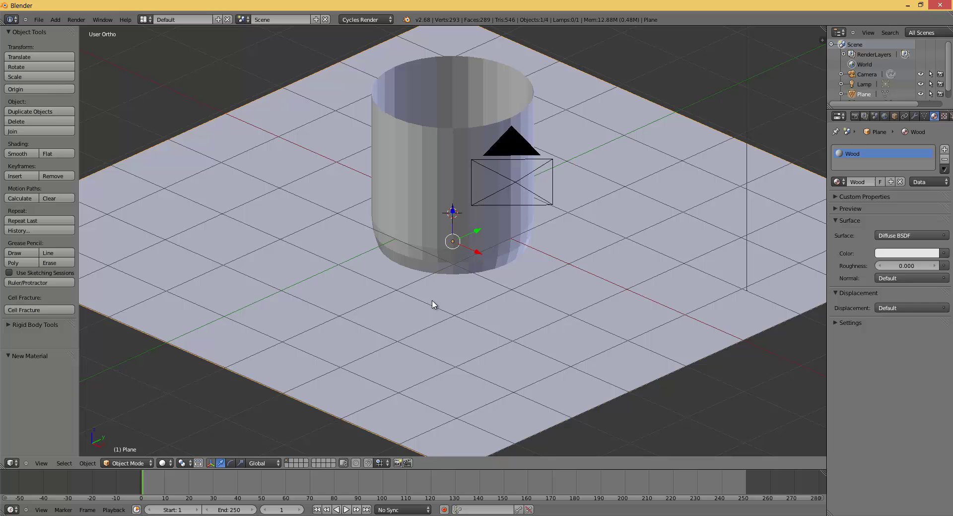
UV-unwrap the plane's mesh in Edit Mode, then return to Object Mode.
{"action": "key", "text": "Tab"}
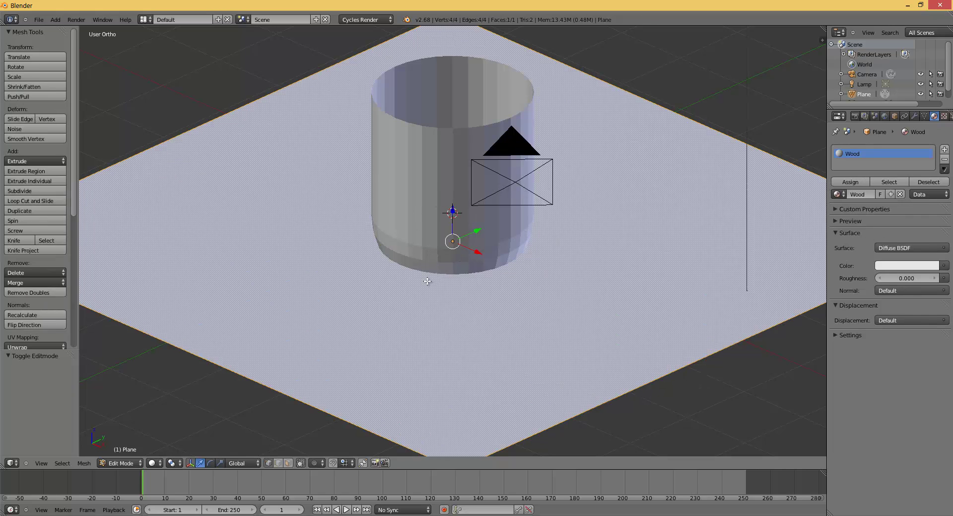
{"action": "key", "text": "u"}
{"action": "left_click", "coordinate": [375, 282]}
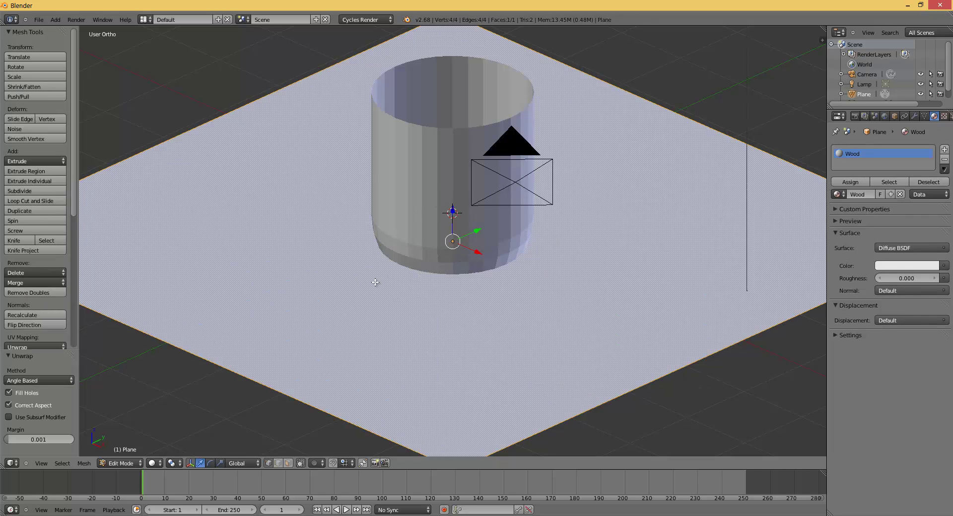
{"action": "key", "text": "Tab"}
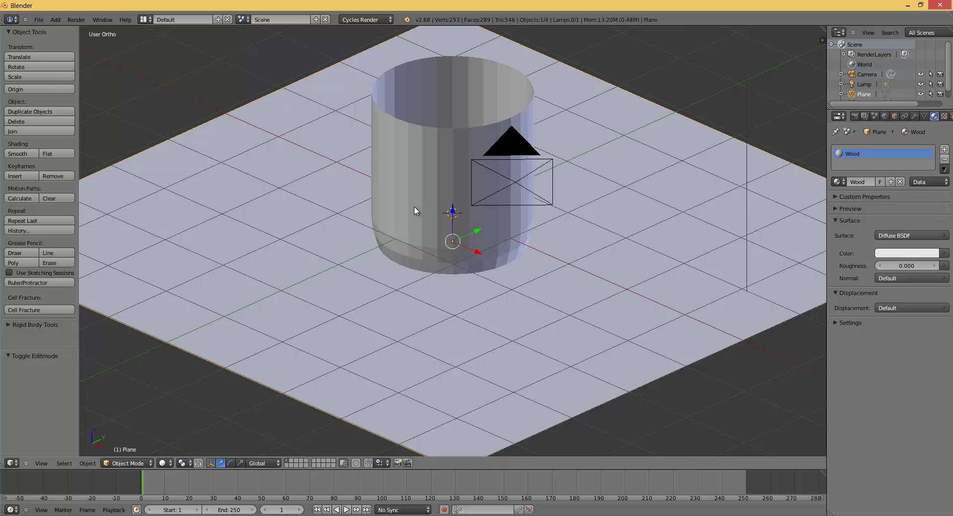
{"action": "scroll", "coordinate": [417, 209], "scroll_direction": "down", "scroll_amount": 5}
{"action": "scroll", "coordinate": [425, 225], "scroll_direction": "up", "scroll_amount": 5}
{"action": "scroll", "coordinate": [426, 226], "scroll_direction": "up", "scroll_amount": 1}
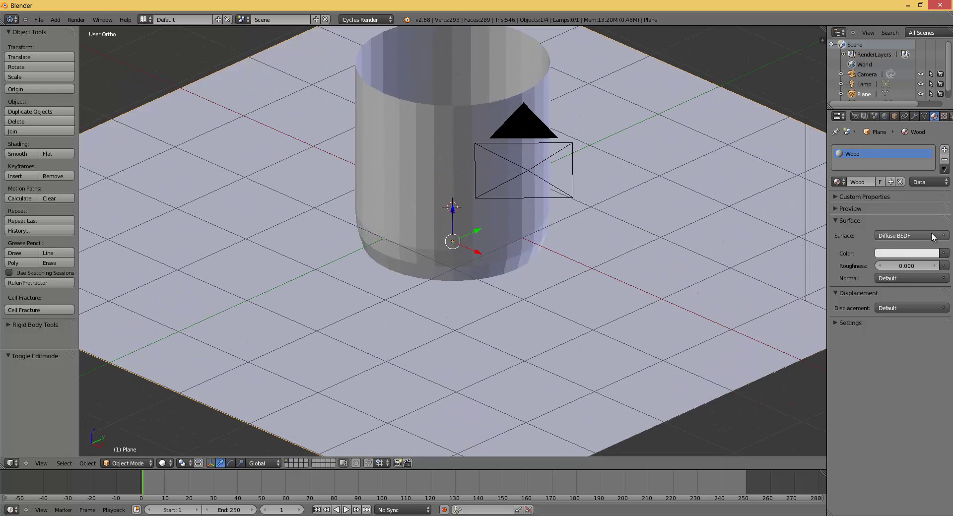
Feed the Wood material's colour from an image texture loaded from wood_texture33.jpg.
{"action": "left_click", "coordinate": [947, 255]}
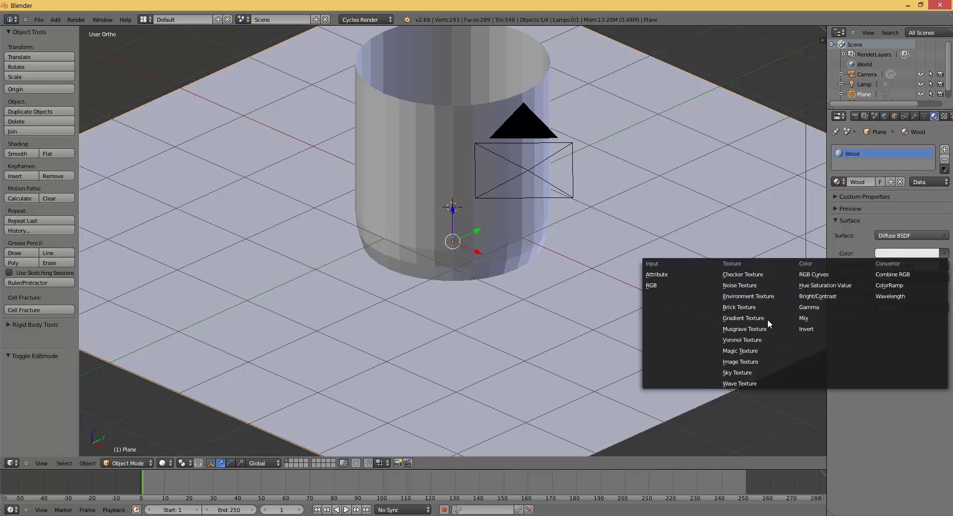
{"action": "left_click", "coordinate": [763, 361]}
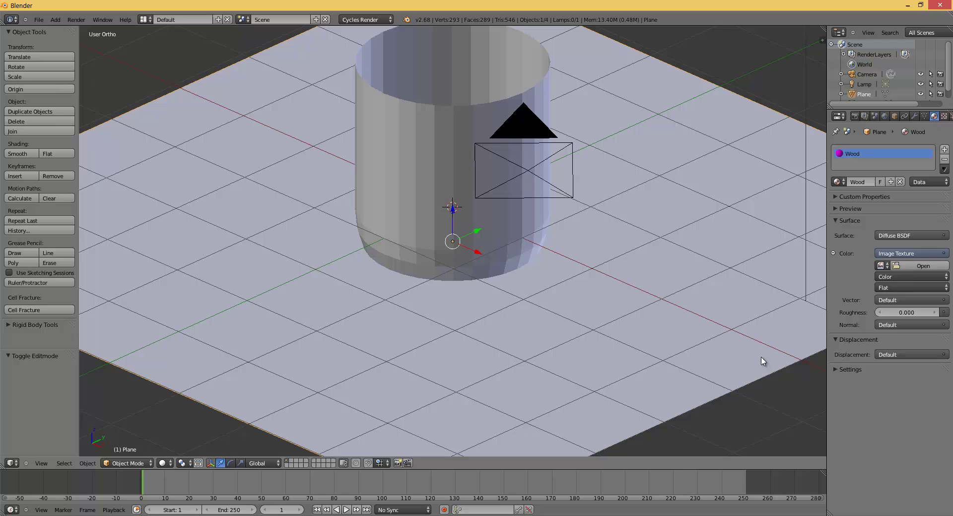
{"action": "left_click", "coordinate": [926, 266]}
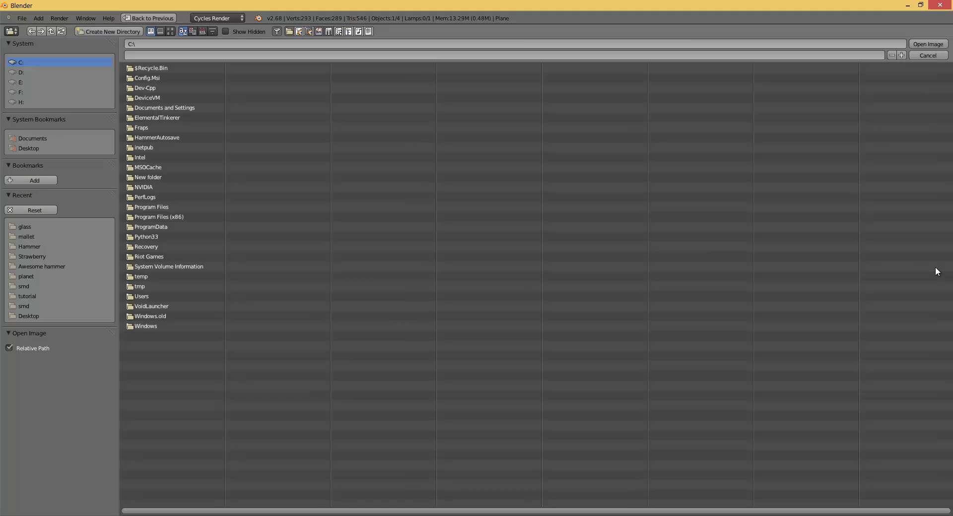
{"action": "left_click", "coordinate": [31, 226]}
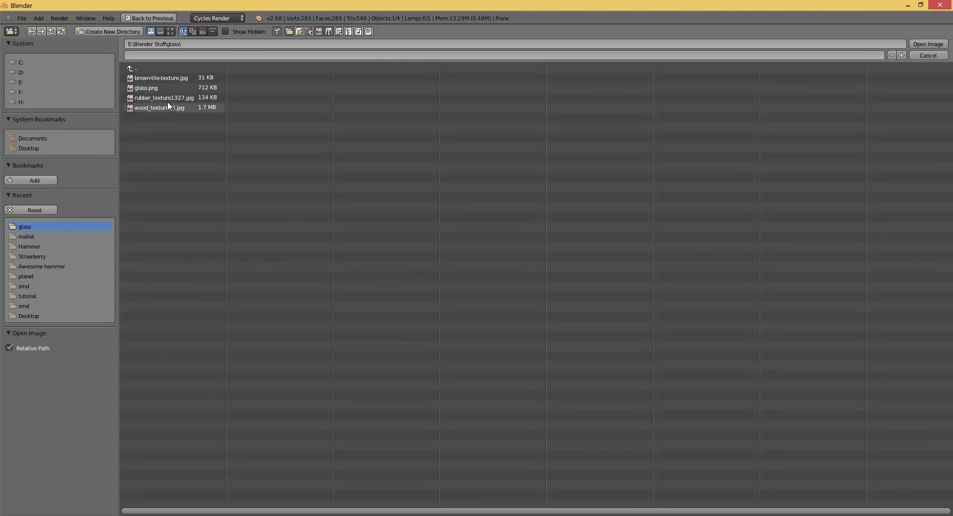
{"action": "double_click", "coordinate": [168, 103]}
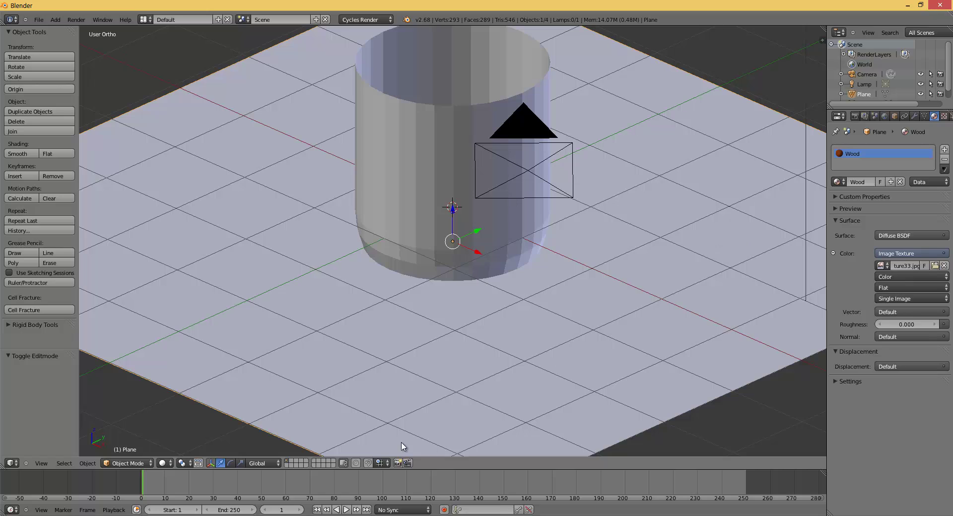
Set viewport shading to Material to show the wood grain on the plane.
{"action": "left_click", "coordinate": [162, 464]}
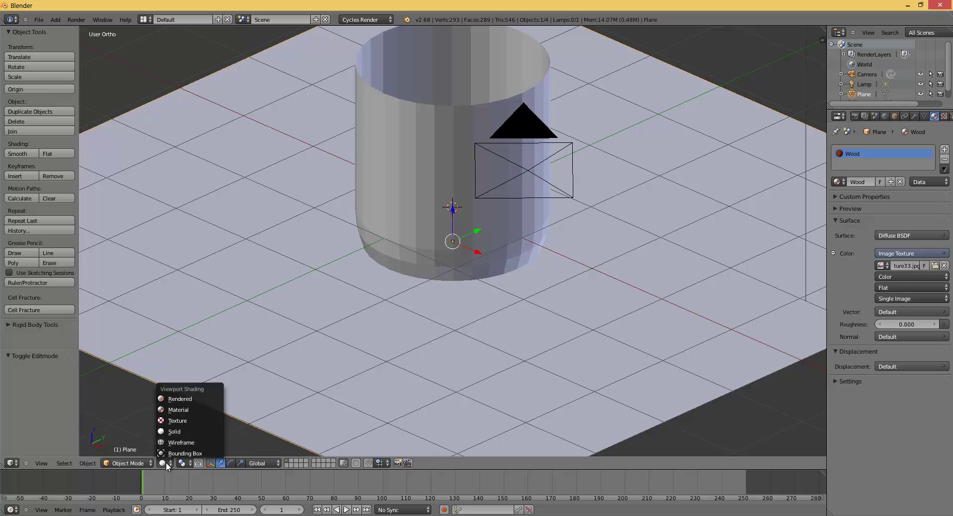
{"action": "left_click", "coordinate": [189, 410]}
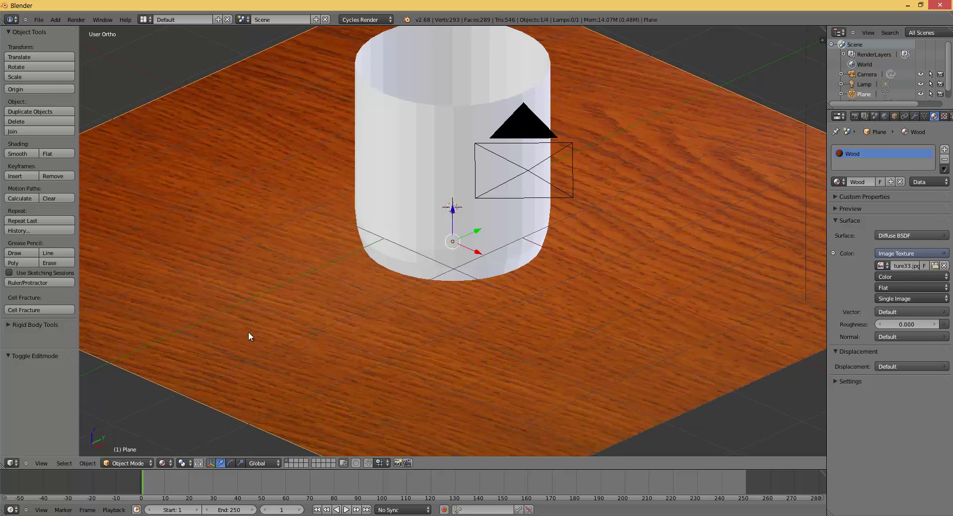
{"action": "mouse_move", "coordinate": [248, 334]}
{"action": "middle_mouse_down"}
{"action": "mouse_move", "coordinate": [289, 397]}
{"action": "mouse_move", "coordinate": [285, 332]}
{"action": "mouse_move", "coordinate": [210, 308]}
{"action": "mouse_move", "coordinate": [110, 343]}
{"action": "mouse_move", "coordinate": [199, 354]}
{"action": "mouse_move", "coordinate": [284, 323]}
{"action": "mouse_move", "coordinate": [212, 336]}
{"action": "mouse_move", "coordinate": [355, 274]}
{"action": "mouse_move", "coordinate": [274, 304]}
{"action": "mouse_move", "coordinate": [431, 208]}
{"action": "mouse_move", "coordinate": [461, 275]}
{"action": "mouse_move", "coordinate": [463, 309]}
{"action": "mouse_move", "coordinate": [430, 360]}
{"action": "mouse_move", "coordinate": [441, 301]}
{"action": "mouse_move", "coordinate": [472, 250]}
{"action": "mouse_move", "coordinate": [461, 221]}
{"action": "mouse_move", "coordinate": [437, 208]}
{"action": "mouse_move", "coordinate": [454, 211]}
{"action": "middle_mouse_up"}
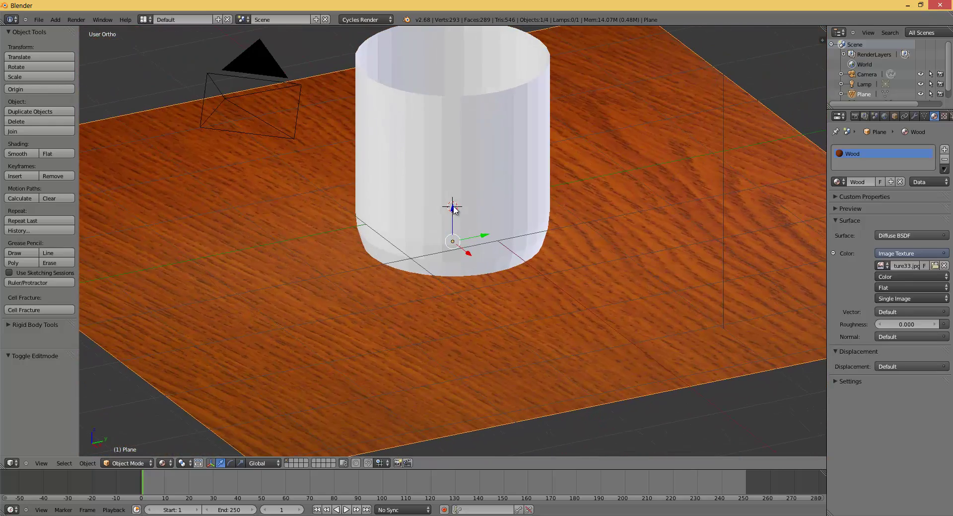
Add a Solidify modifier to the glass cup.
{"action": "right_click", "coordinate": [456, 132]}
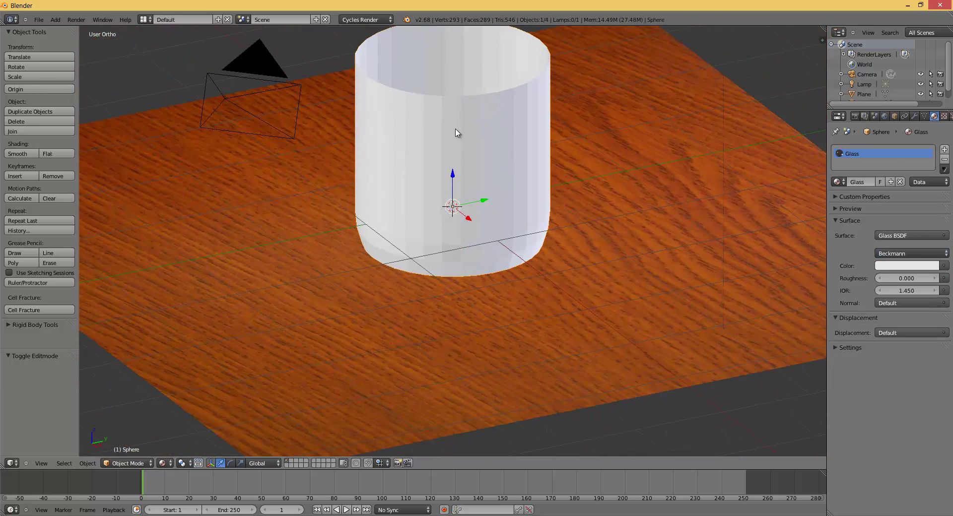
{"action": "left_click", "coordinate": [911, 116]}
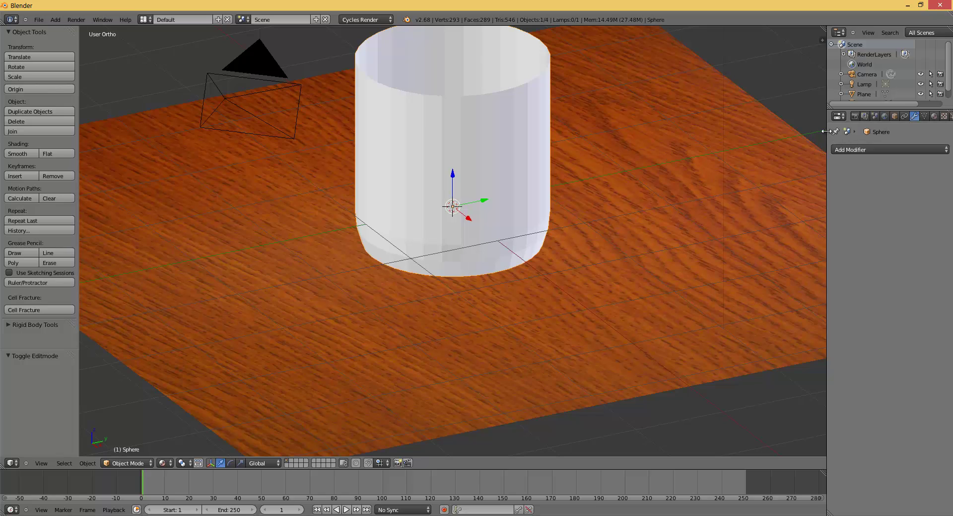
{"action": "left_click_drag", "start_coordinate": [826, 131], "coordinate": [824, 134]}
{"action": "left_click", "coordinate": [865, 150]}
{"action": "left_click", "coordinate": [744, 300]}
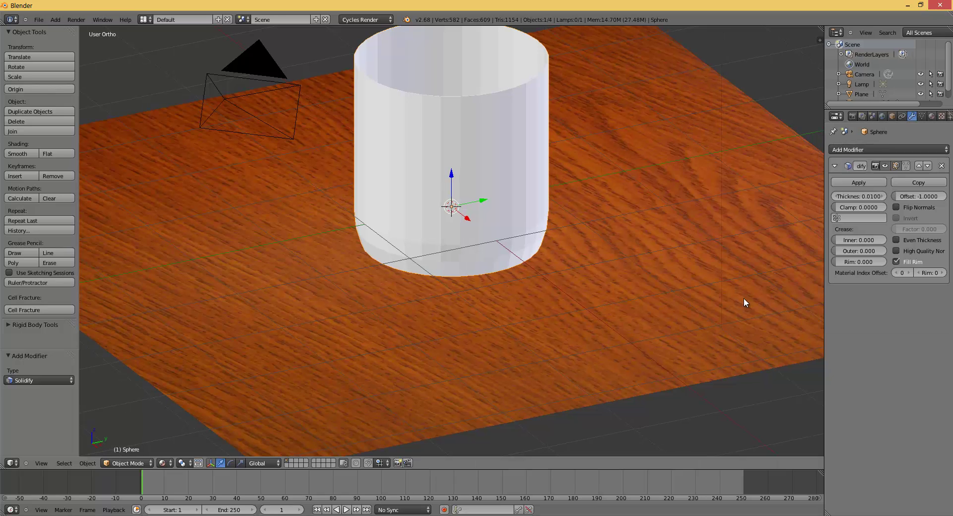
Set the Solidify thickness to 0.1 and shade the cup smooth.
{"action": "left_click", "coordinate": [859, 196]}
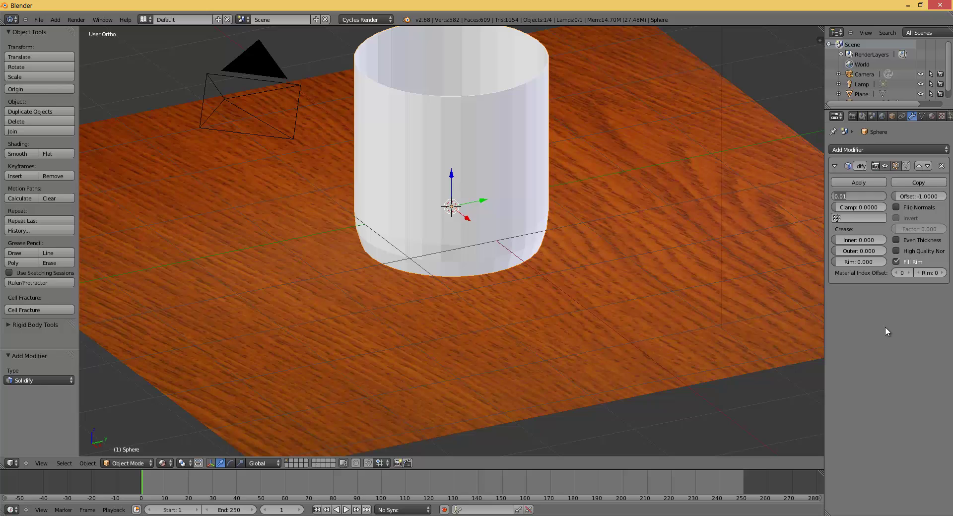
{"action": "left_click", "coordinate": [885, 326]}
{"action": "left_click_drag", "start_coordinate": [851, 196], "coordinate": [848, 196]}
{"action": "left_click", "coordinate": [849, 196]}
{"action": "key", "text": "BackSpace"}
{"action": "type", "text": "0.1"}
{"action": "key", "text": "Return"}
{"action": "middle_click_drag", "start_coordinate": [795, 189], "coordinate": [688, 174]}
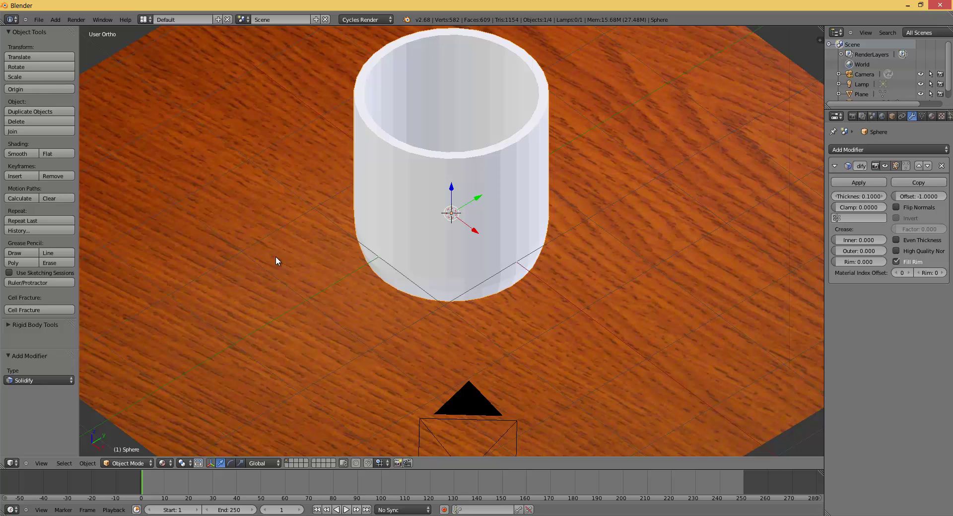
{"action": "left_click", "coordinate": [18, 154]}
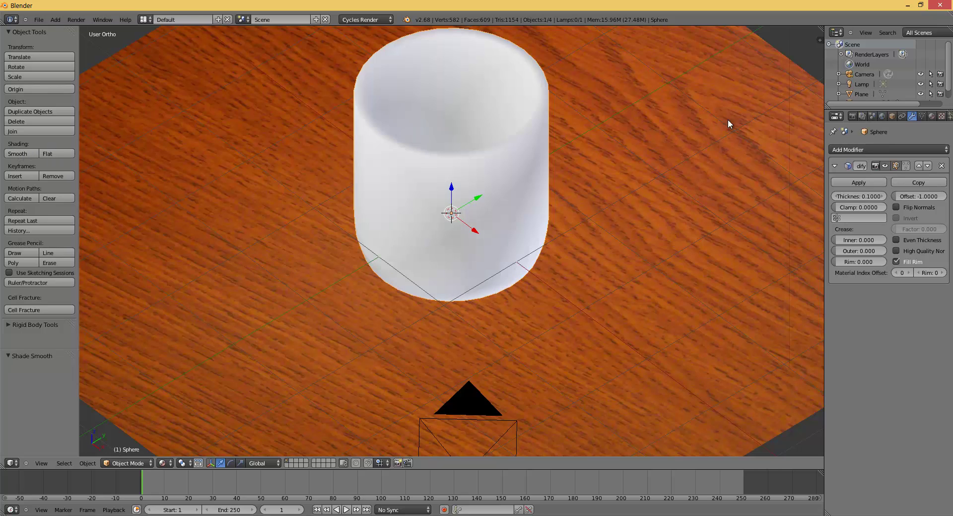
Look through the scene camera with Lock Camera to View on, and frame the cup.
{"action": "left_click", "coordinate": [852, 116]}
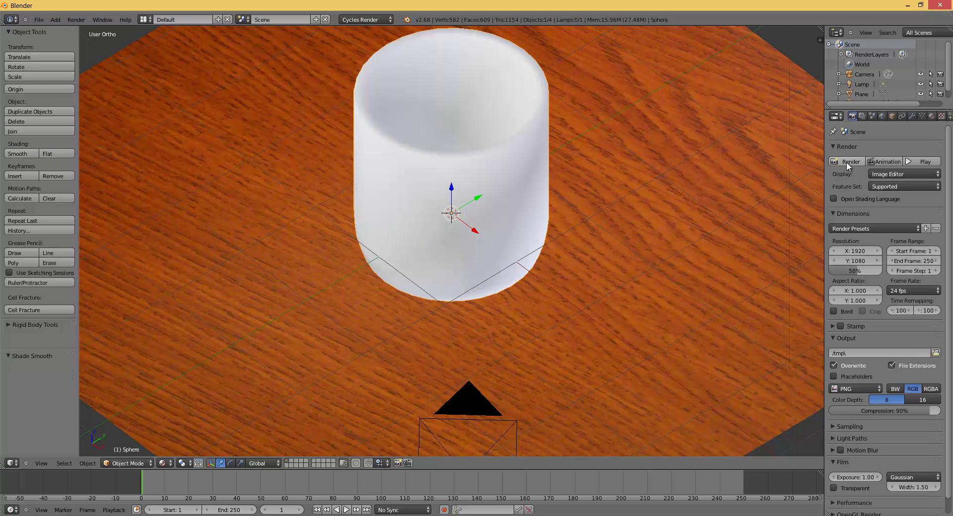
{"action": "key", "text": "KP_0"}
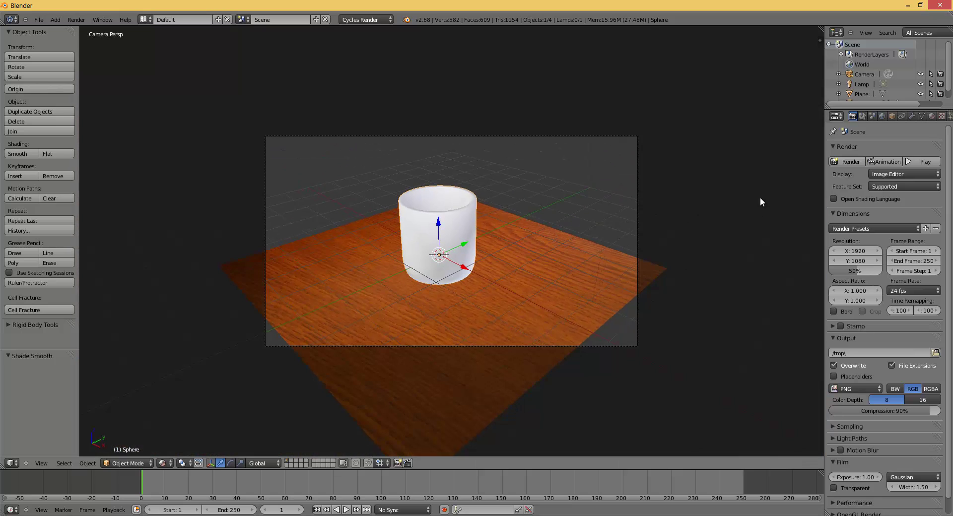
{"action": "key", "text": "n"}
{"action": "left_click", "coordinate": [774, 207]}
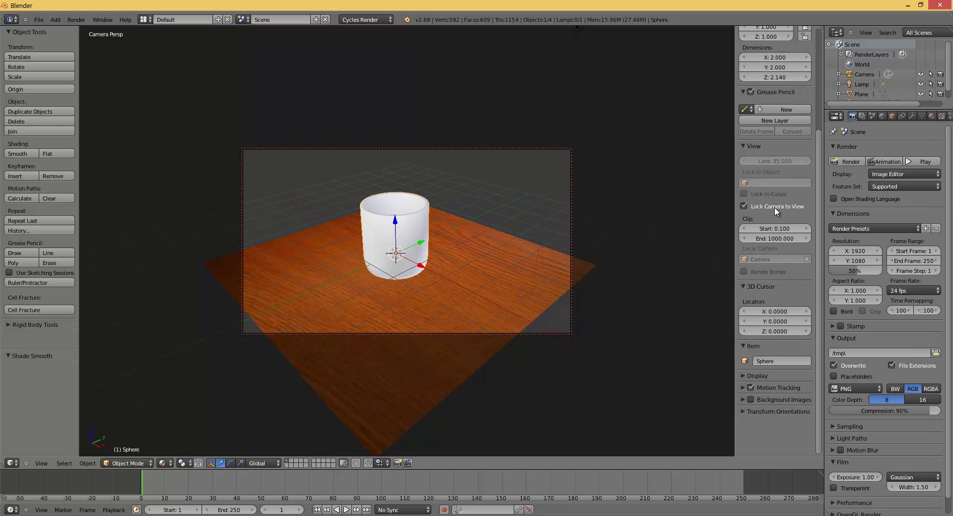
{"action": "key", "text": "n"}
{"action": "scroll", "coordinate": [484, 227], "scroll_direction": "up", "scroll_amount": 5}
{"action": "scroll", "coordinate": [517, 247], "scroll_direction": "down", "scroll_amount": 3}
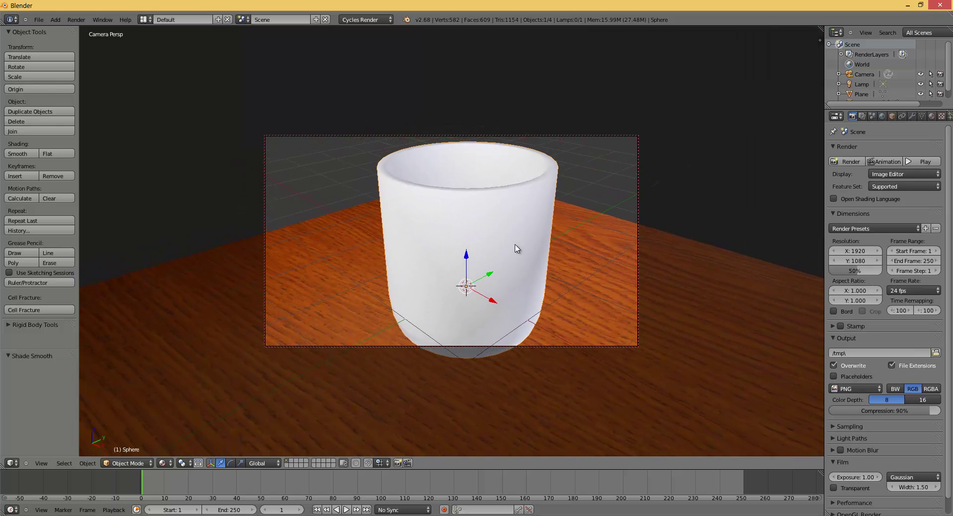
{"action": "mouse_move", "coordinate": [520, 249]}
{"action": "middle_mouse_down"}
{"action": "mouse_move", "coordinate": [481, 255]}
{"action": "mouse_move", "coordinate": [542, 270]}
{"action": "mouse_move", "coordinate": [525, 236]}
{"action": "mouse_move", "coordinate": [527, 260]}
{"action": "mouse_move", "coordinate": [526, 215]}
{"action": "mouse_move", "coordinate": [525, 246]}
{"action": "middle_mouse_up"}
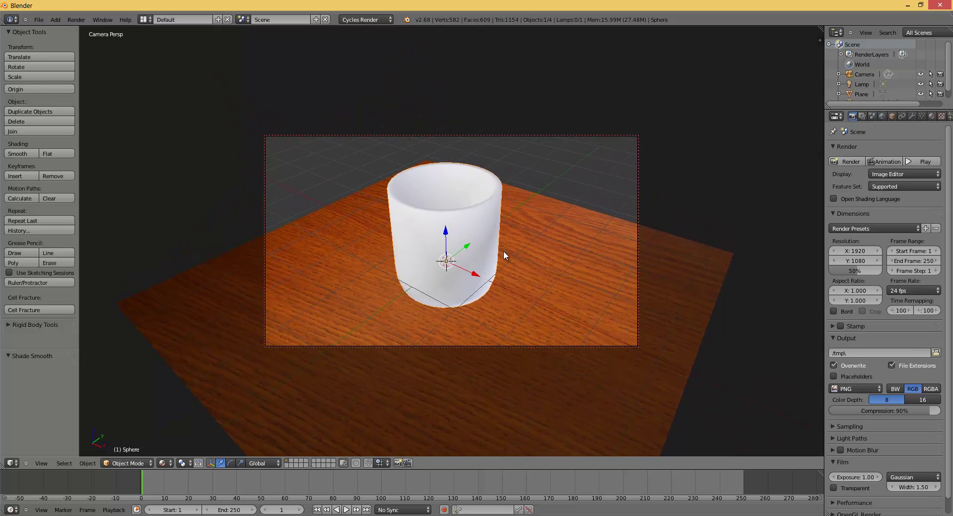
Move the wooden plane 1.603 along Y behind the cup and tilt the camera down.
{"action": "right_click", "coordinate": [540, 270]}
{"action": "key", "text": "g"}
{"action": "key", "text": "y"}
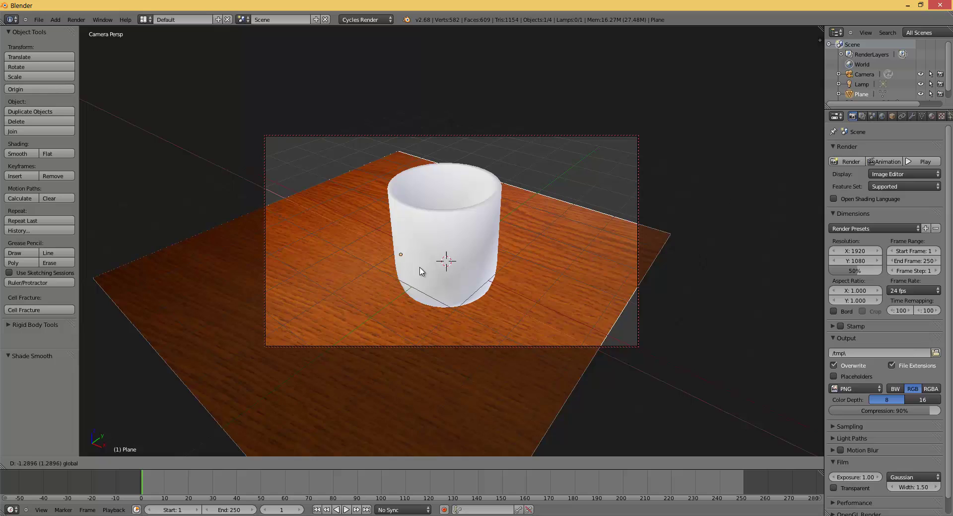
{"action": "left_click", "coordinate": [515, 207]}
{"action": "mouse_move", "coordinate": [515, 208]}
{"action": "middle_mouse_down"}
{"action": "mouse_move", "coordinate": [519, 274]}
{"action": "mouse_move", "coordinate": [526, 229]}
{"action": "mouse_move", "coordinate": [523, 215]}
{"action": "mouse_move", "coordinate": [514, 217]}
{"action": "middle_mouse_up"}
{"action": "scroll", "coordinate": [522, 246], "scroll_direction": "down", "scroll_amount": 3}
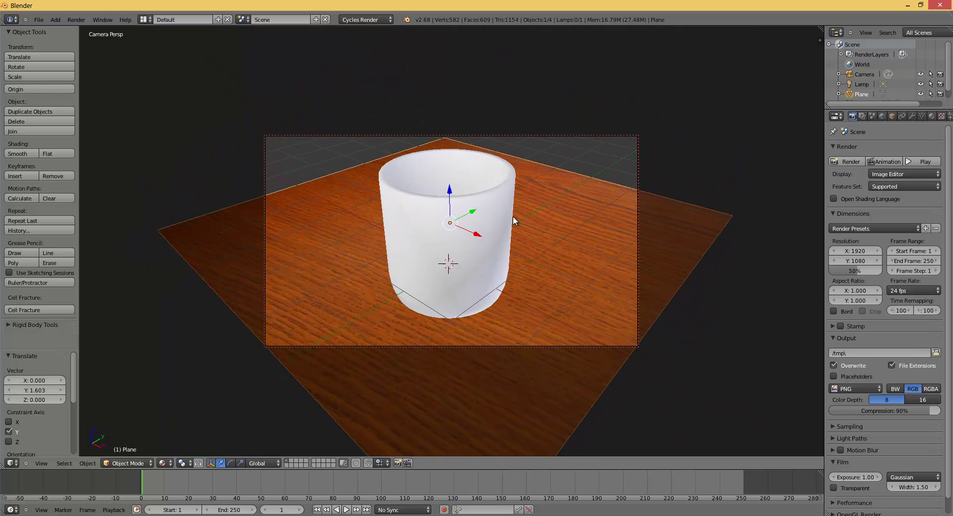
Run a Cycles test render, then nudge the wood plane 0.105 along X.
{"action": "left_click", "coordinate": [844, 162]}
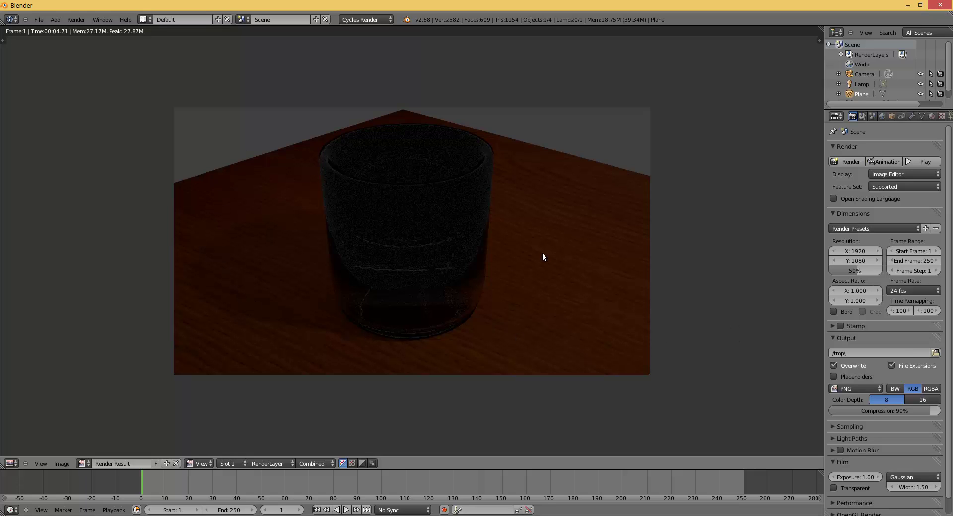
{"action": "key", "text": "Escape"}
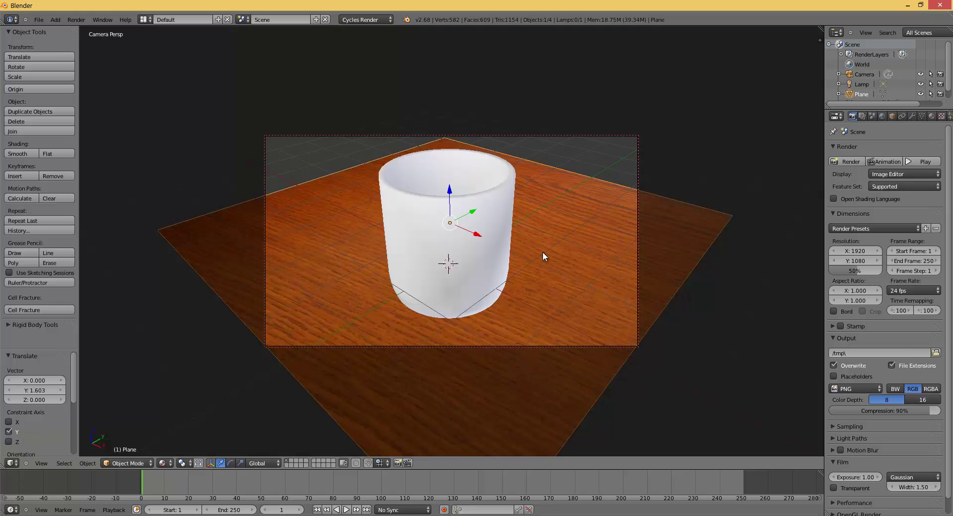
{"action": "key", "text": "g"}
{"action": "key", "text": "x"}
{"action": "left_click", "coordinate": [480, 241]}
{"action": "key", "text": "g"}
{"action": "key", "text": "x"}
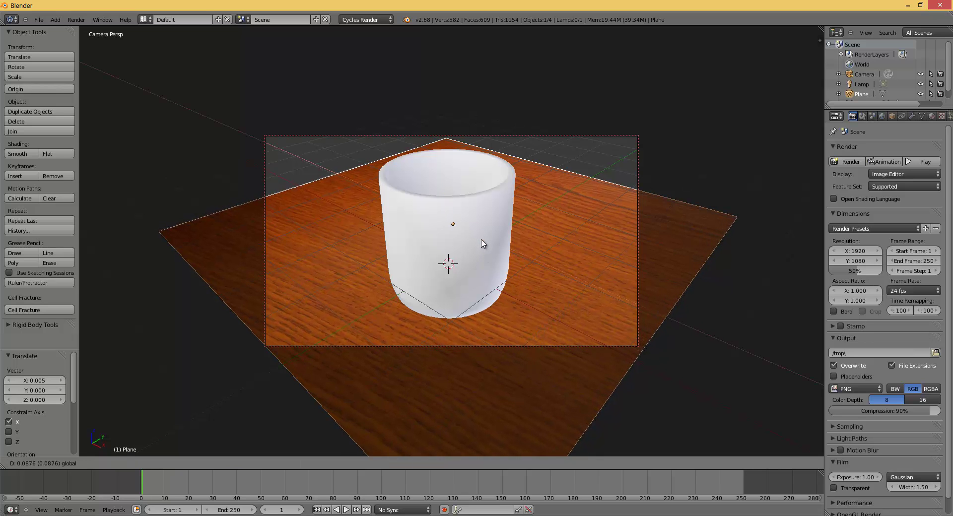
{"action": "left_click", "coordinate": [484, 251]}
Add a new plane mesh to the scene.
{"action": "key", "text": "KP_5"}
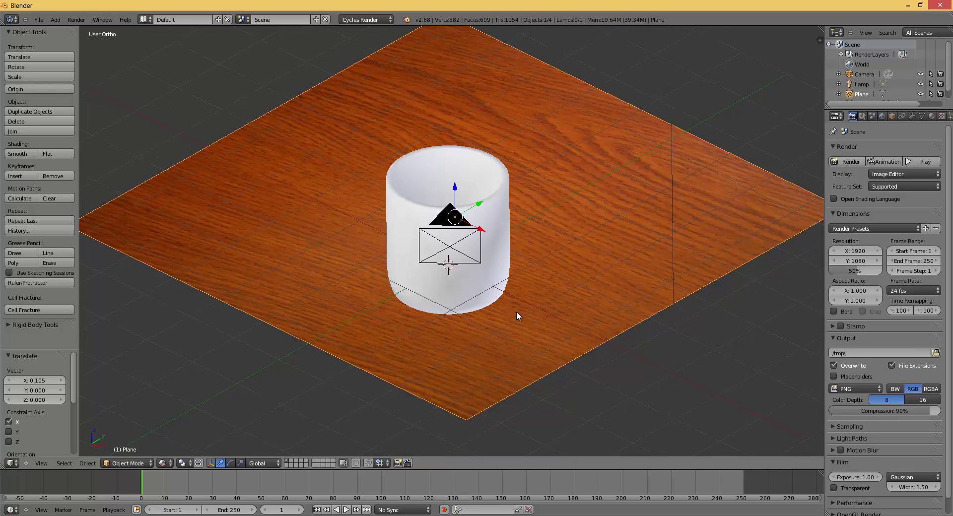
{"action": "key", "text": "shift+a"}
{"action": "mouse_move", "coordinate": [481, 256]}
{"action": "left_click", "coordinate": [511, 257]}
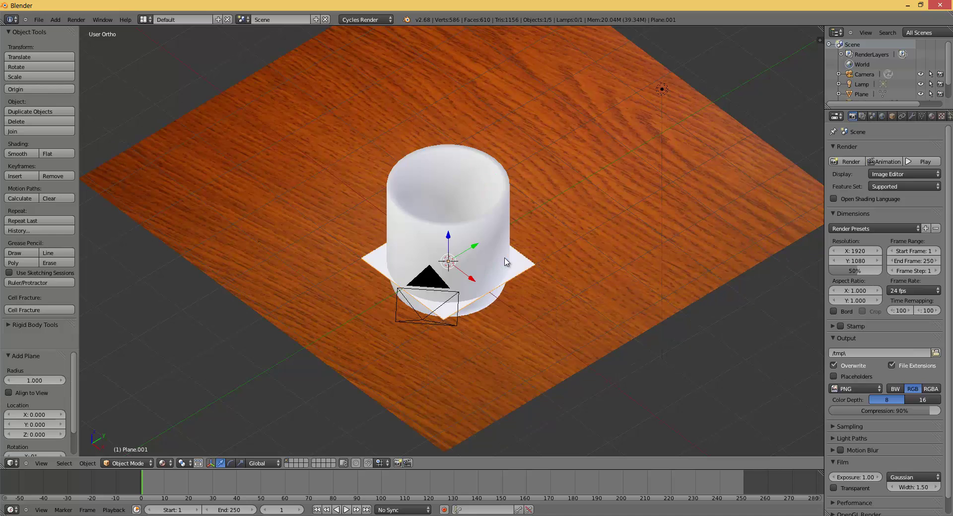
{"action": "middle_click_drag", "start_coordinate": [526, 256], "coordinate": [477, 263]}
Tilt the new plane about 129° around the Y axis.
{"action": "key", "text": "r"}
{"action": "key", "text": "x"}
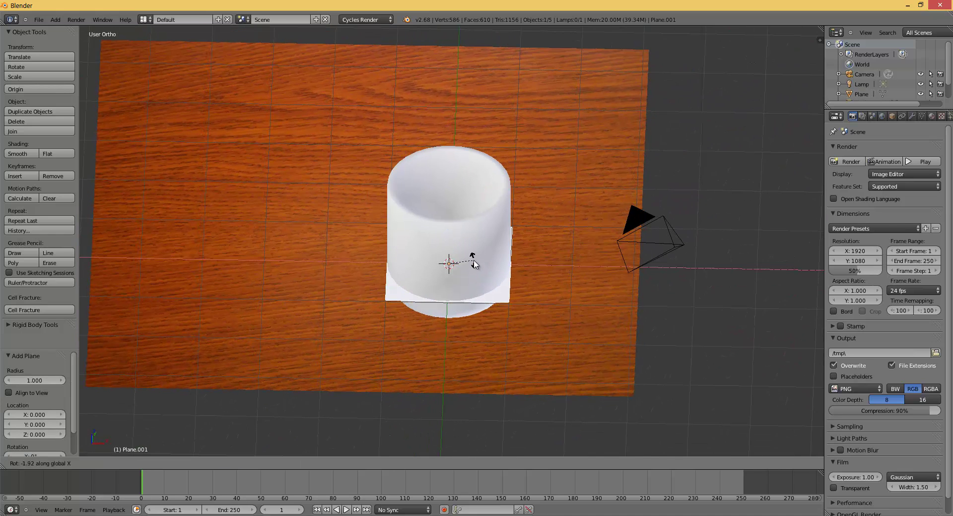
{"action": "key", "text": "y"}
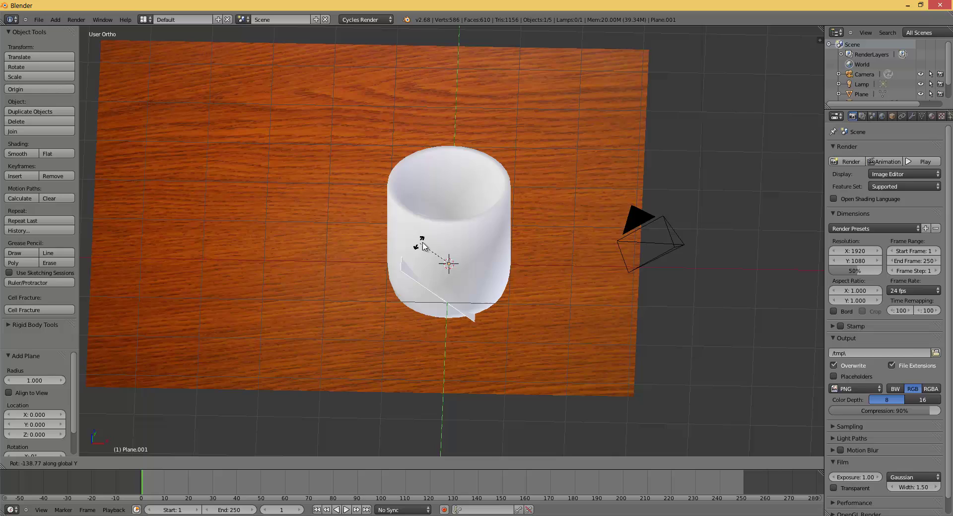
{"action": "left_click", "coordinate": [435, 246]}
Place the tilted plane right of the cup and raise it 1.525 above the table.
{"action": "key", "text": "g"}
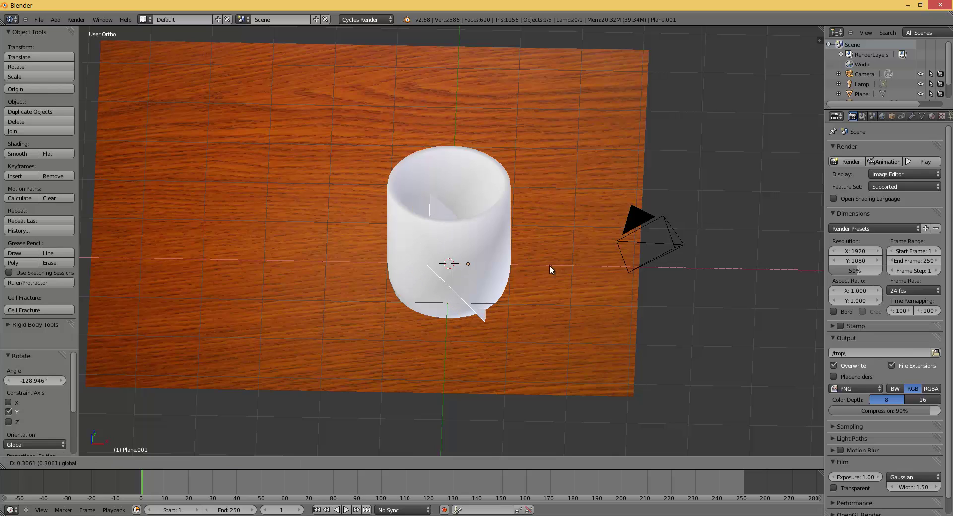
{"action": "key", "text": "x"}
{"action": "left_click", "coordinate": [824, 268]}
{"action": "key", "text": "g"}
{"action": "key", "text": "z"}
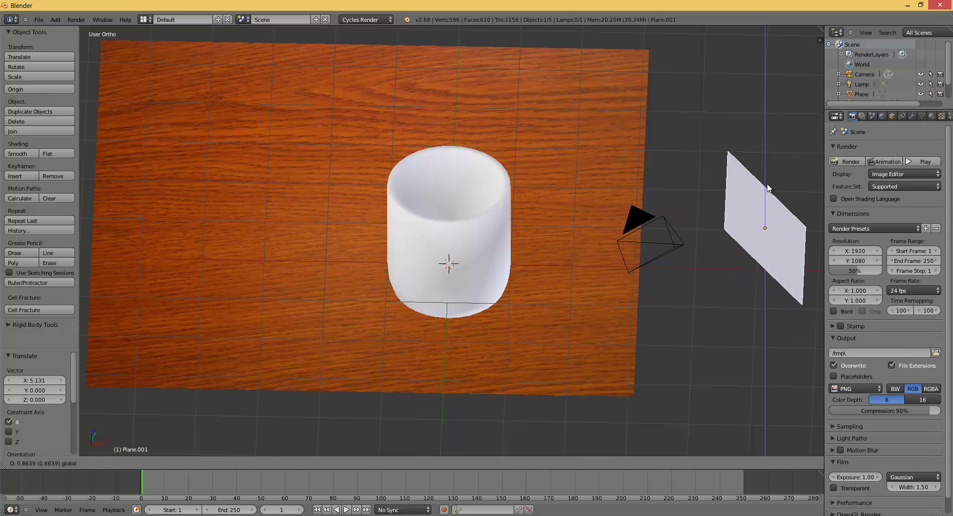
{"action": "left_click", "coordinate": [766, 225]}
{"action": "middle_click_drag", "start_coordinate": [768, 226], "coordinate": [665, 266]}
{"action": "left_click_drag", "start_coordinate": [629, 310], "coordinate": [602, 248]}
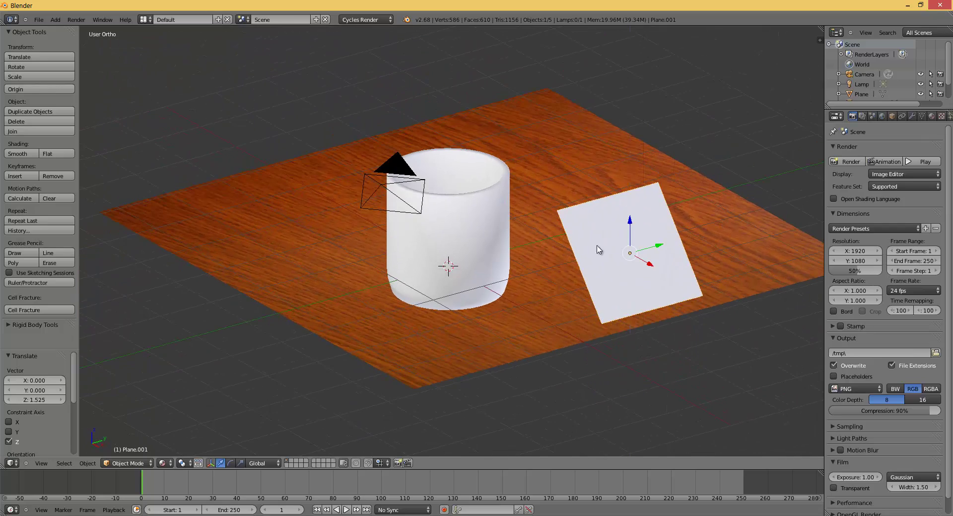
{"action": "middle_click_drag", "start_coordinate": [621, 274], "coordinate": [735, 244]}
Create a new material on the plane named Emission.
{"action": "left_click", "coordinate": [931, 117]}
{"action": "left_click", "coordinate": [878, 182]}
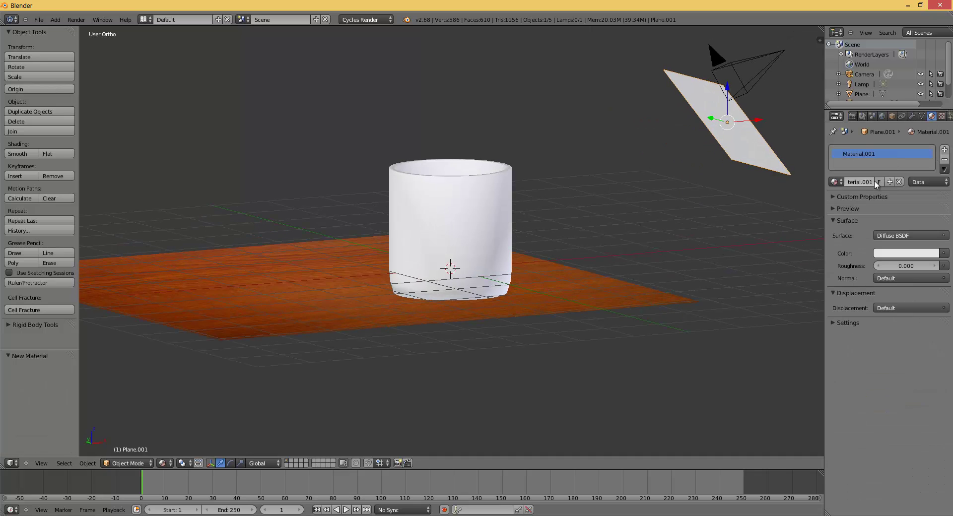
{"action": "type", "text": "Emission"}
{"action": "key", "text": "Return"}
Set the material's surface to an Emission shader with strength 10.
{"action": "left_click", "coordinate": [887, 236]}
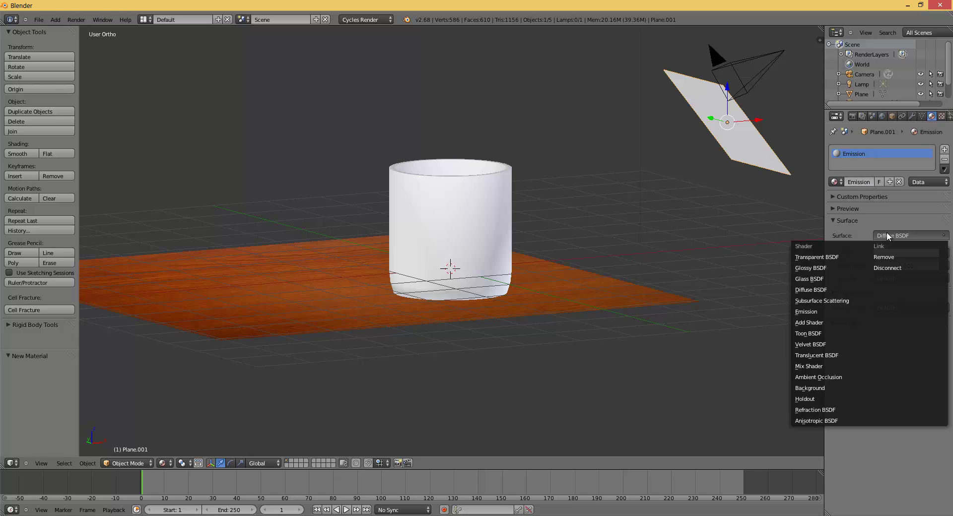
{"action": "left_click", "coordinate": [901, 236]}
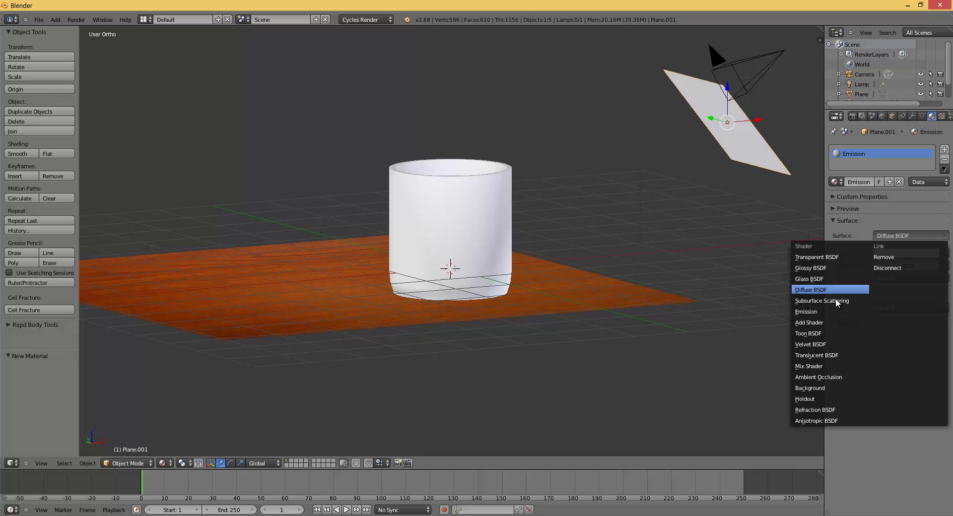
{"action": "left_click", "coordinate": [823, 312]}
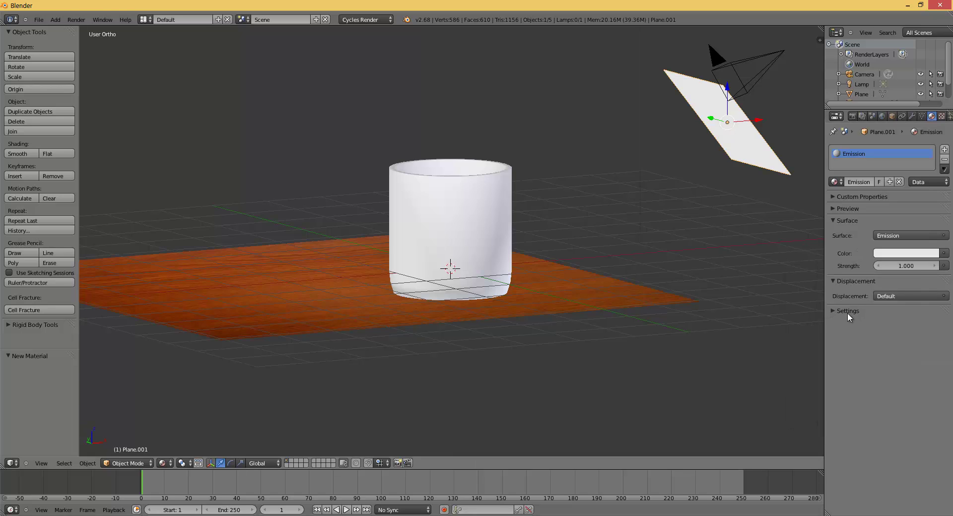
{"action": "left_click", "coordinate": [911, 267]}
{"action": "type", "text": "10"}
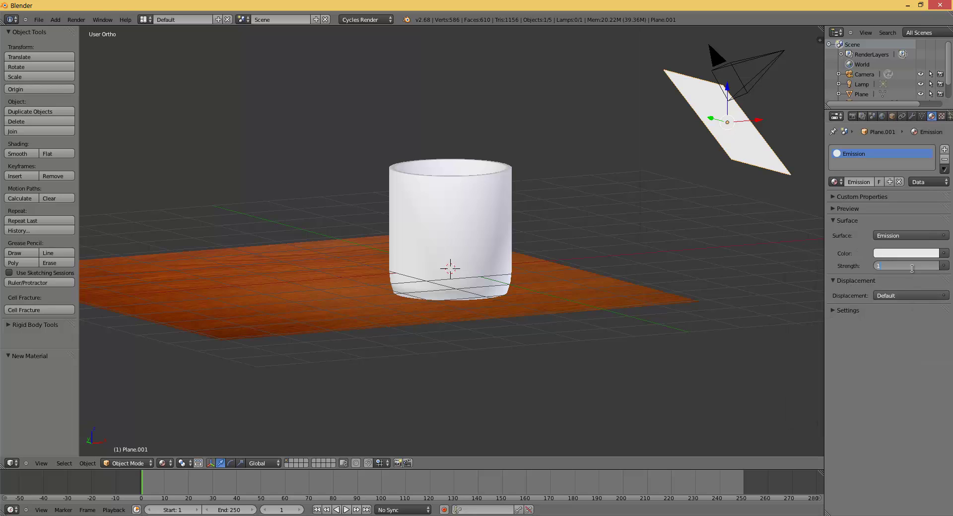
{"action": "key", "text": "Return"}
{"action": "left_click", "coordinate": [851, 116]}
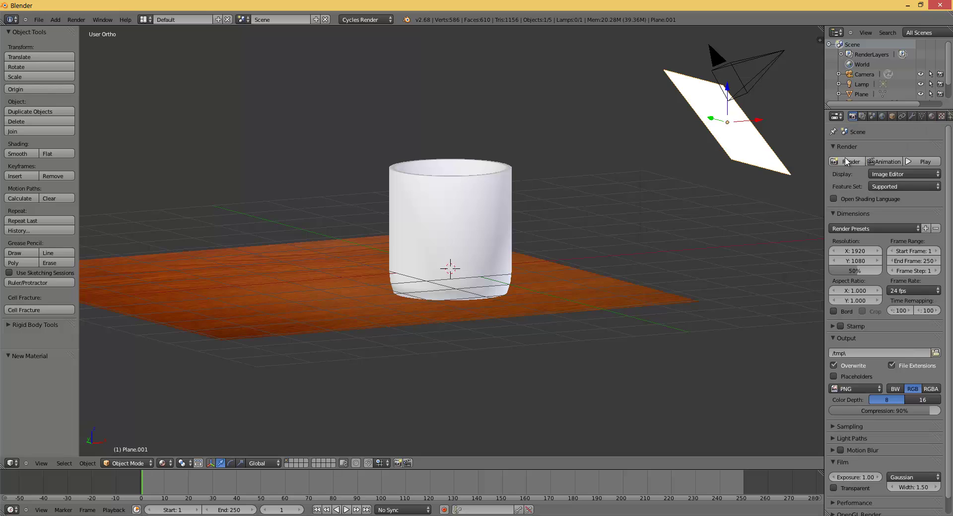
Test-render the lighting, then slide the glowing plane along Y.
{"action": "left_click", "coordinate": [847, 162]}
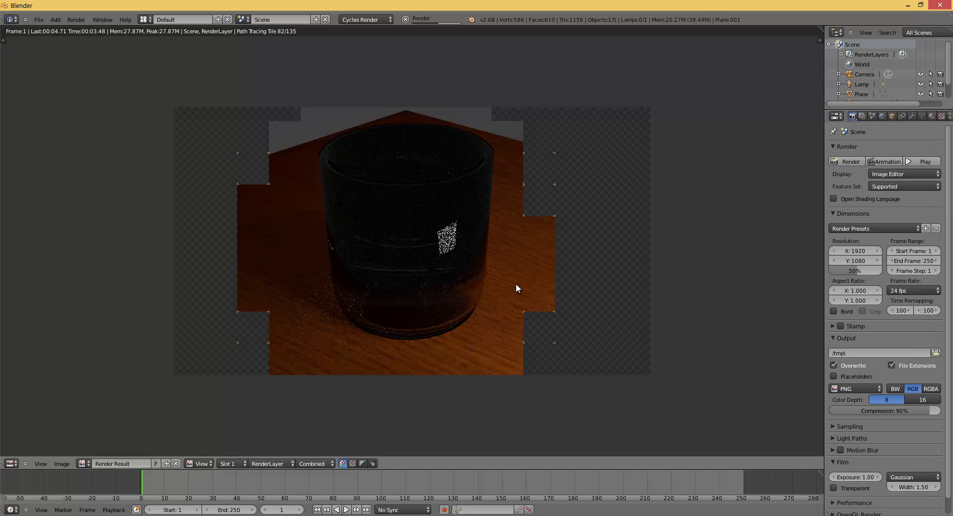
{"action": "key", "text": "Escape"}
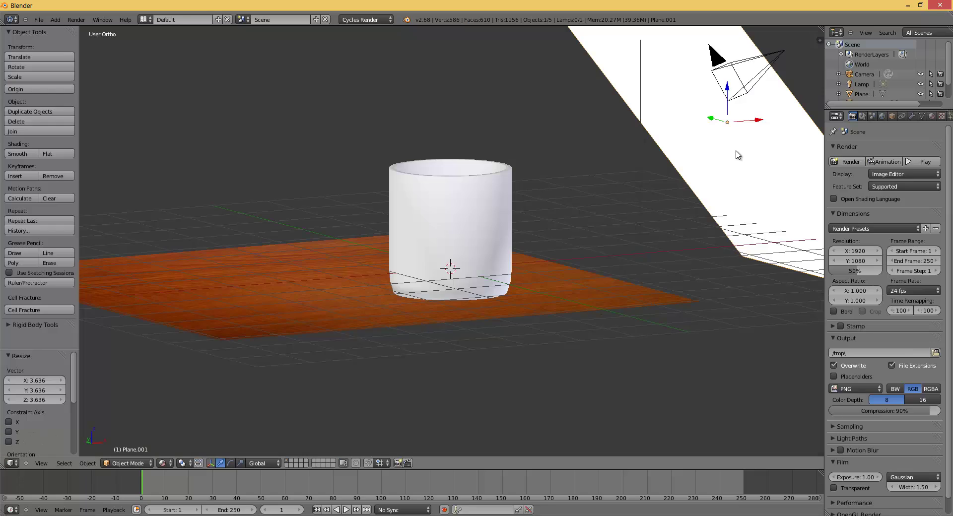
{"action": "middle_click_drag", "start_coordinate": [738, 155], "coordinate": [549, 155]}
{"action": "key", "text": "g"}
{"action": "key", "text": "y"}
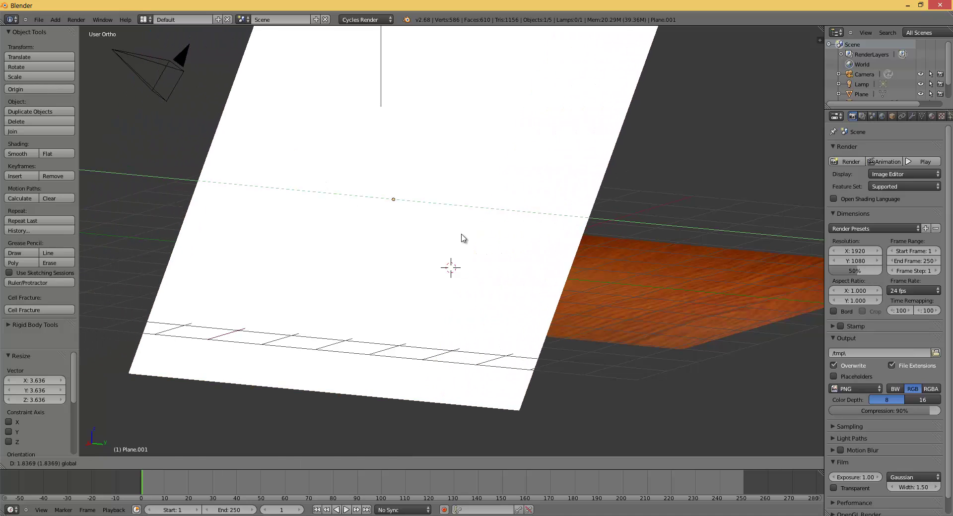
{"action": "left_click", "coordinate": [461, 238]}
Re-render to check the emission panel's reflection in the glass cup.
{"action": "left_click", "coordinate": [847, 164]}
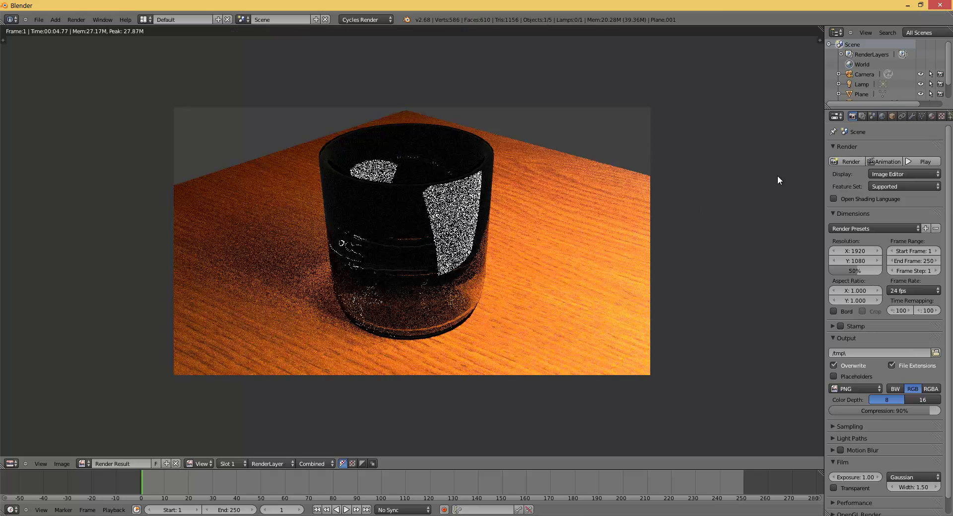
{"action": "key", "text": "Escape"}
{"action": "left_click", "coordinate": [932, 117]}
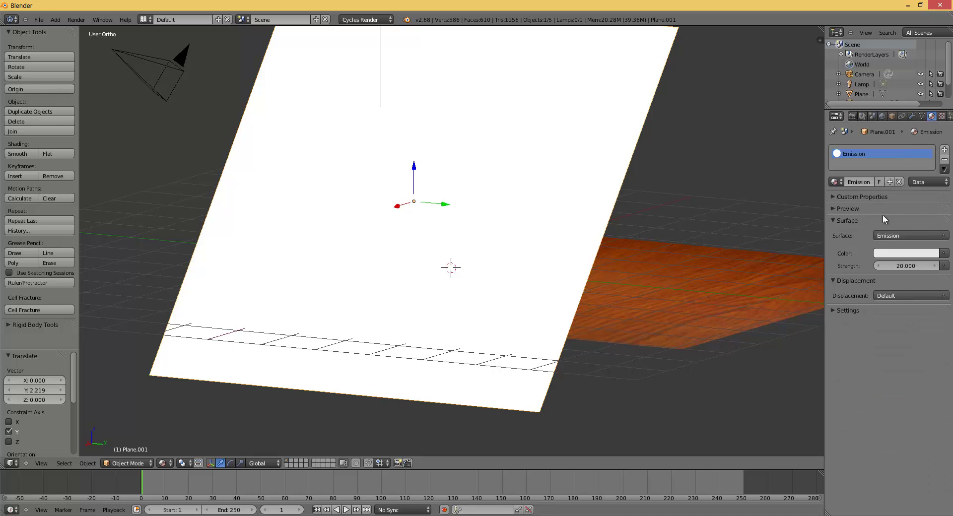
{"action": "left_click", "coordinate": [853, 117]}
{"action": "left_click", "coordinate": [851, 160]}
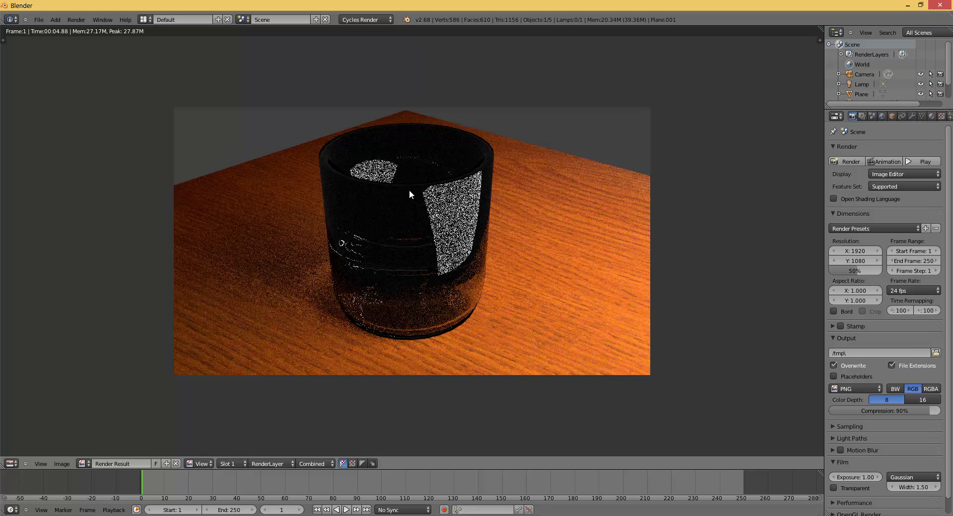
Set the Cycles render samples to 250 under Sampling.
{"action": "key", "text": "Escape"}
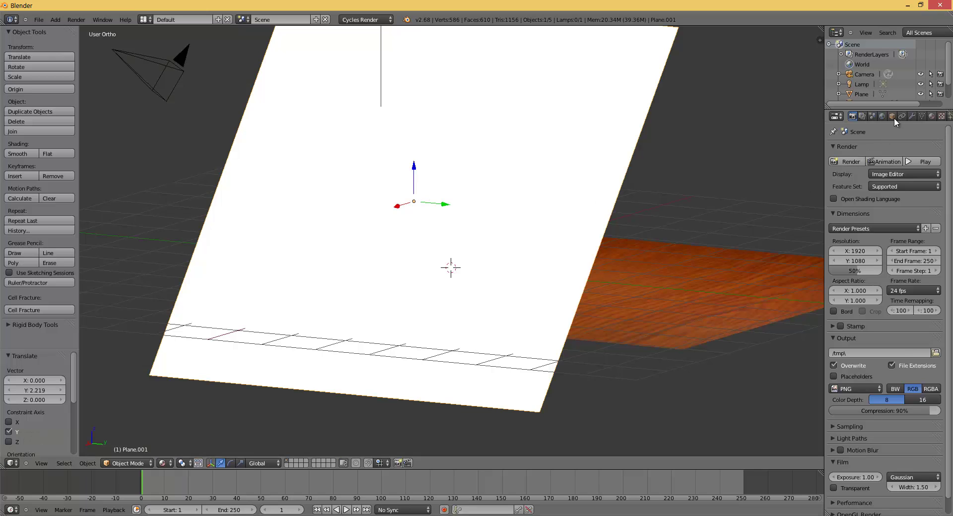
{"action": "scroll", "coordinate": [890, 394], "scroll_direction": "down", "scroll_amount": 1}
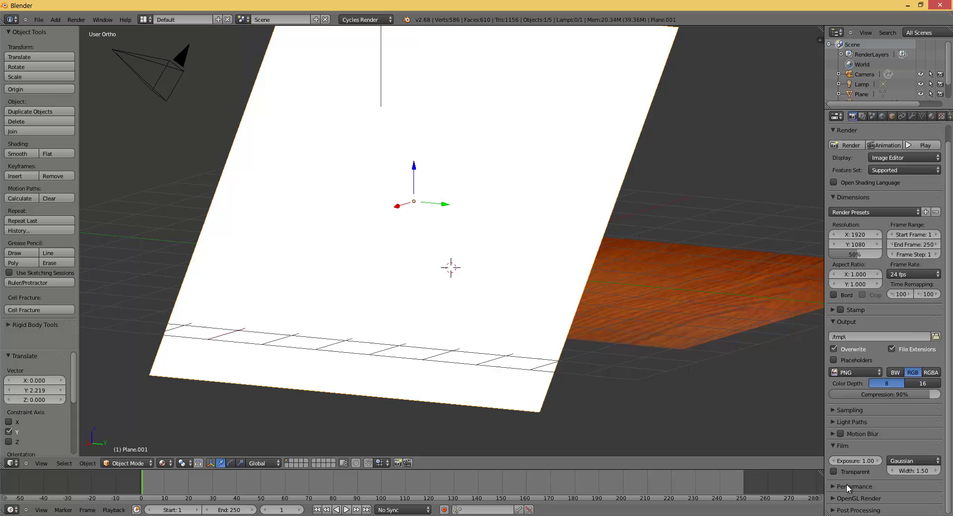
{"action": "left_click", "coordinate": [836, 411]}
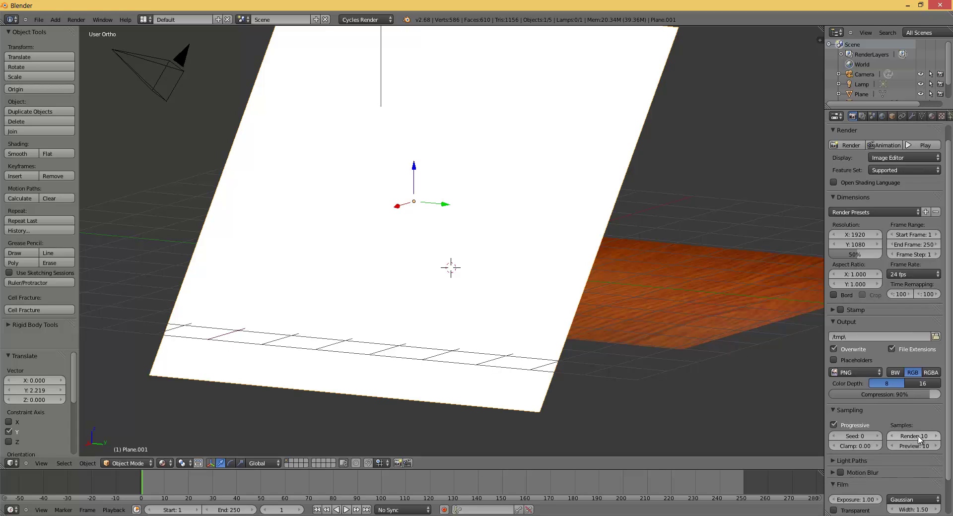
{"action": "left_click", "coordinate": [903, 436]}
{"action": "type", "text": "250"}
{"action": "key", "text": "Return"}
Start the final Cycles render of the glass cup scene at 250 samples.
{"action": "left_click", "coordinate": [846, 145]}
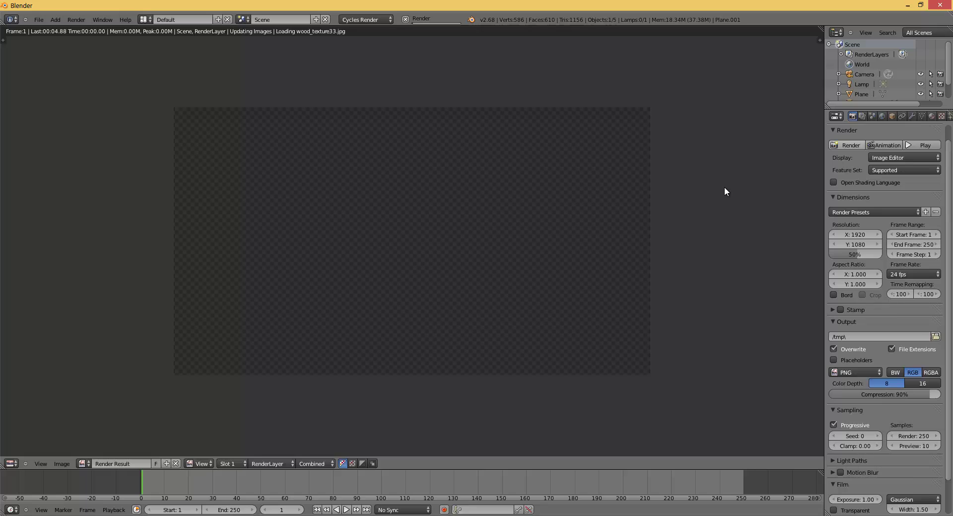